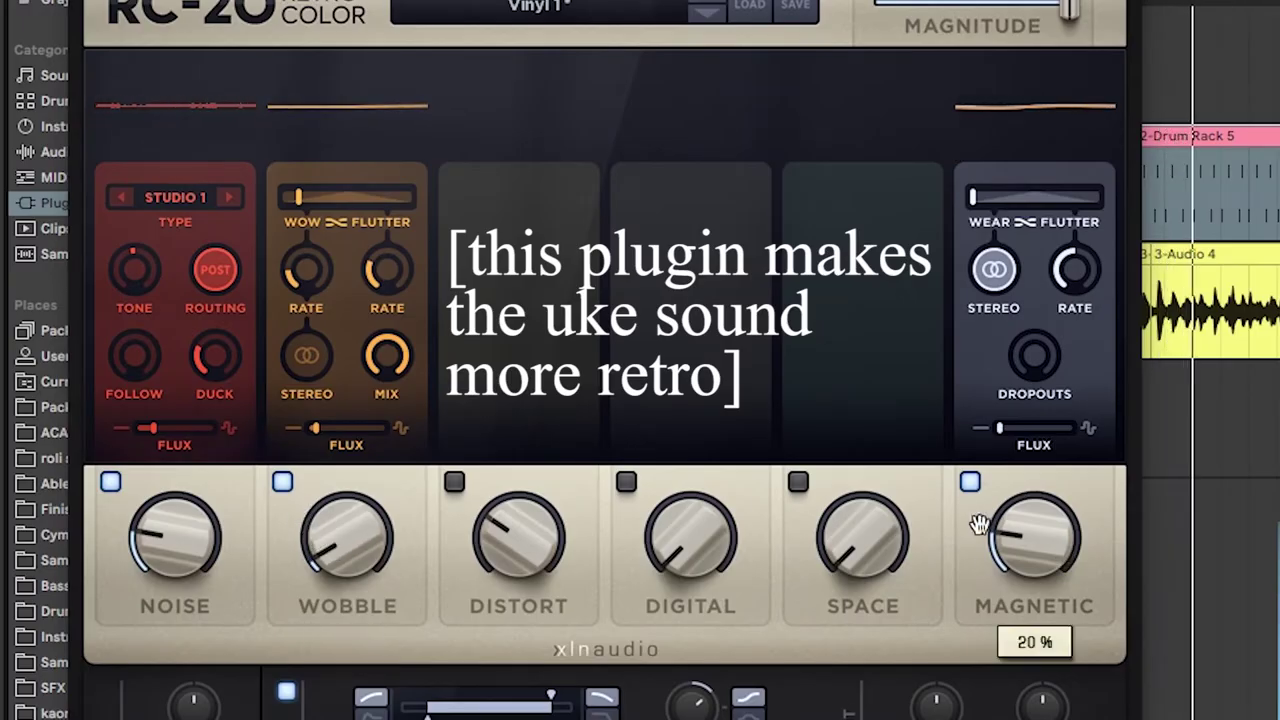
Step: Compare the ukulele with RC-20's Magnetic module off and on, enable Distort, and switch to the previous distortion type
left_click(970, 482)
left_click(970, 482)
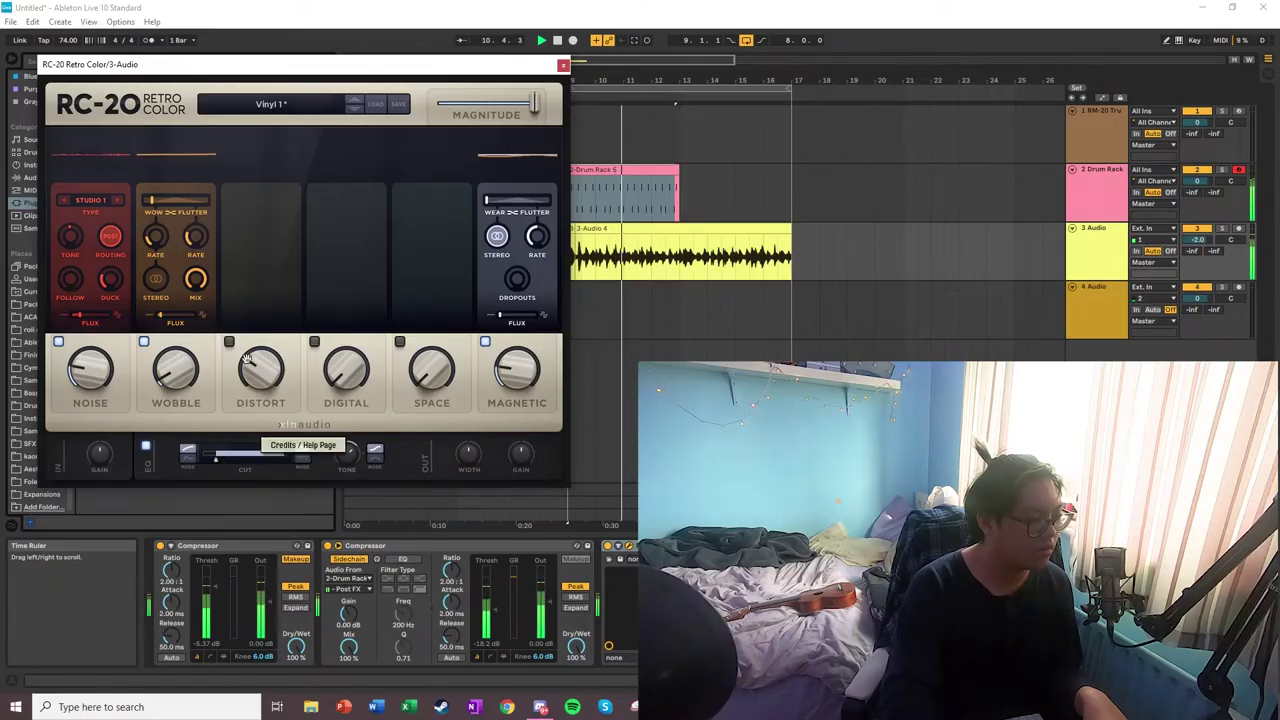
left_click(454, 482)
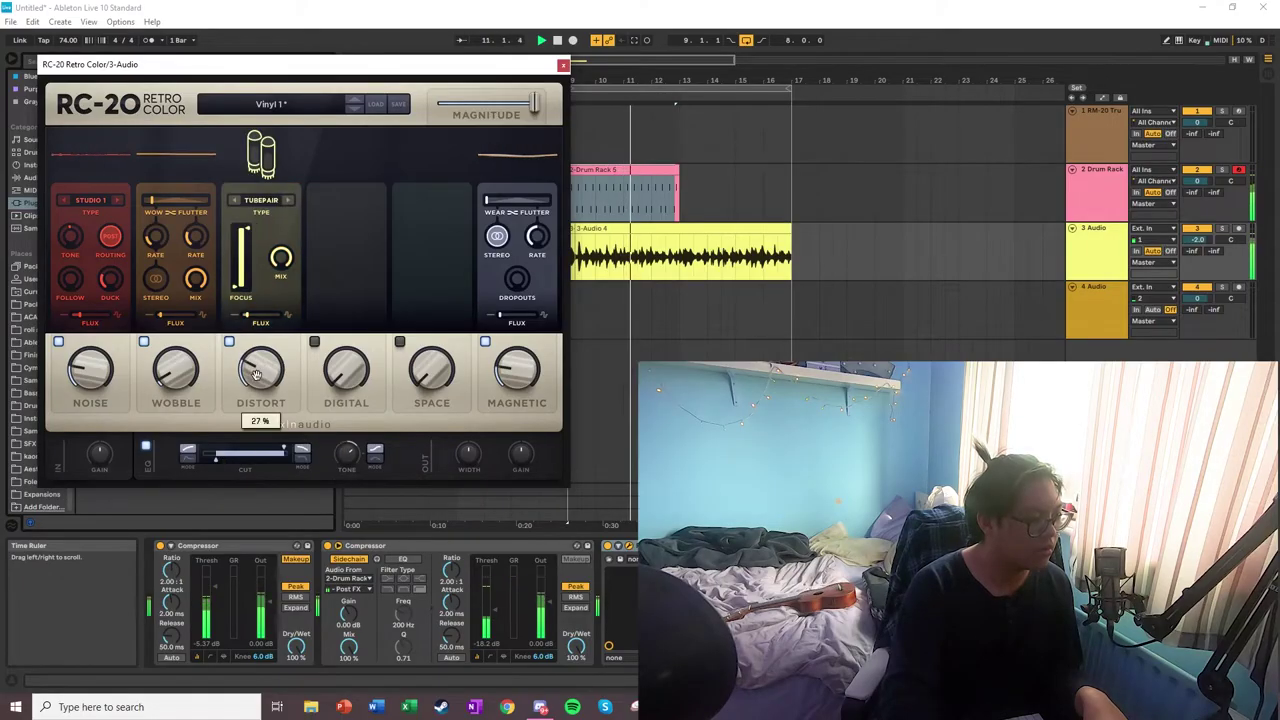
left_click(233, 200)
mouse_move(275, 374)
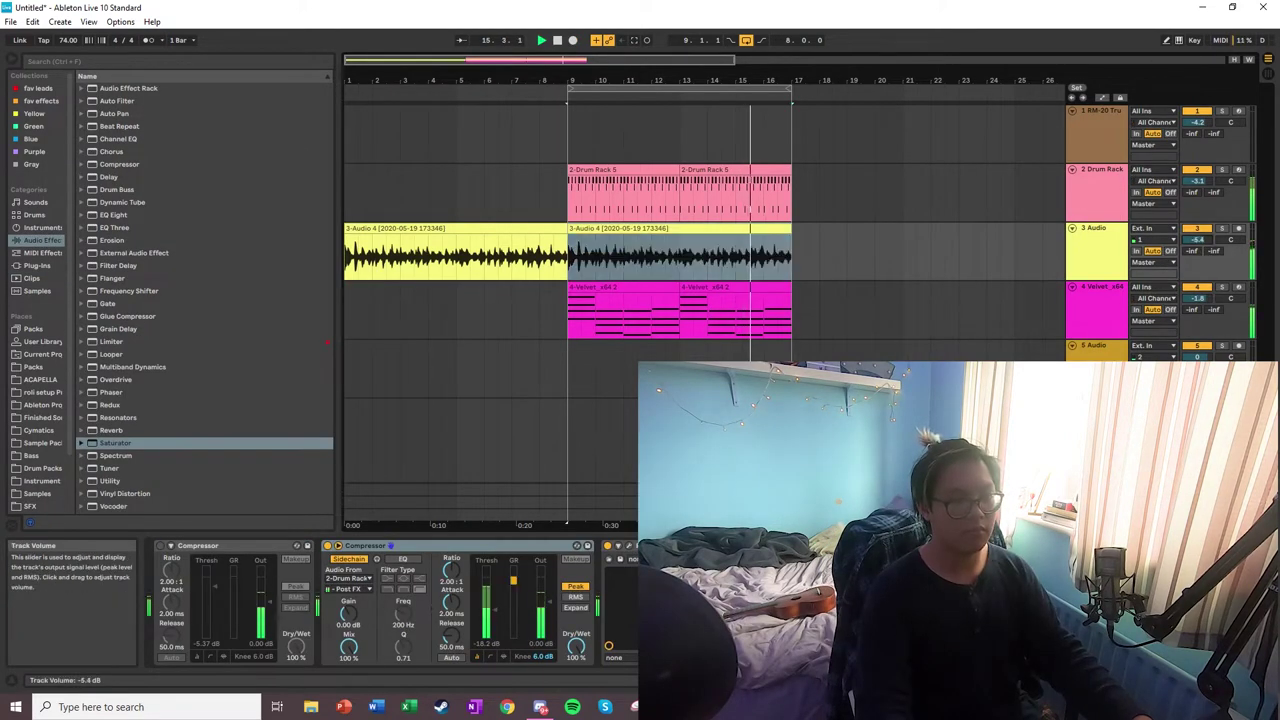
Step: Duplicate the Drum Rack clips so the drum pattern continues past bar 17
key("z")
key("x")
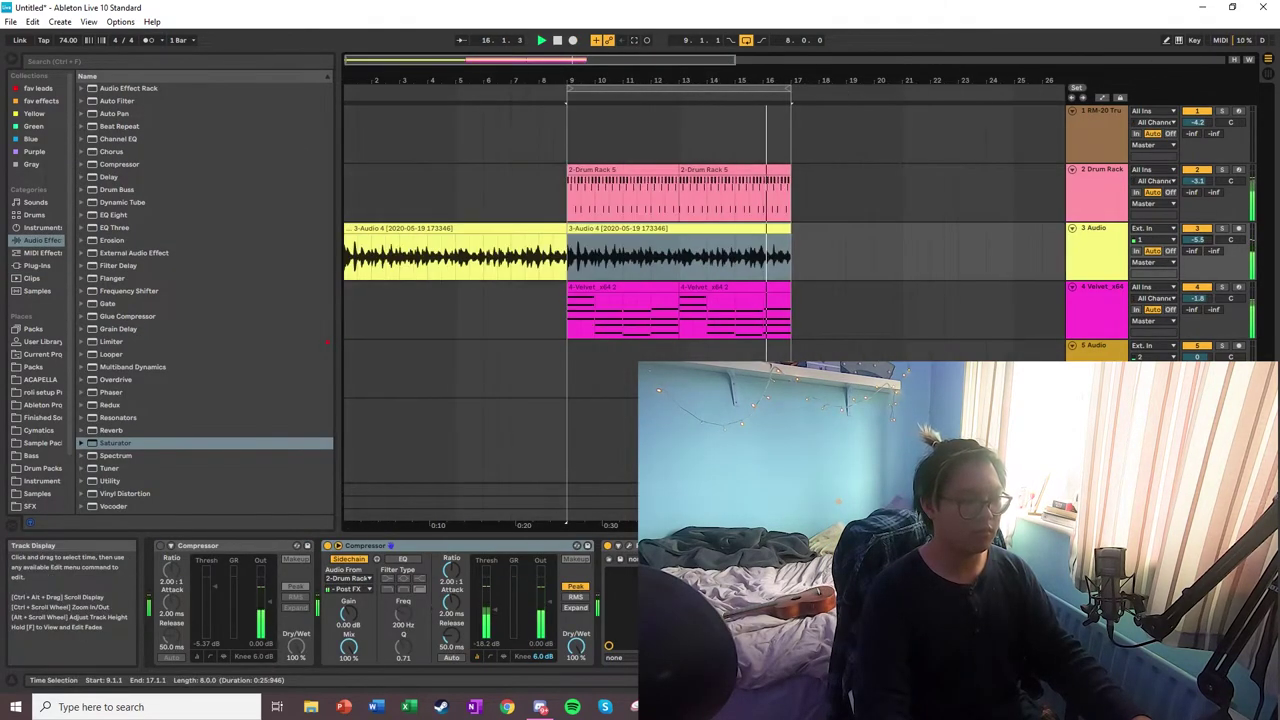
left_click(785, 200)
key("ctrl+d")
Step: Start recording from bar 21 and slightly adjust the volume of the second Velvet track
left_click(898, 255)
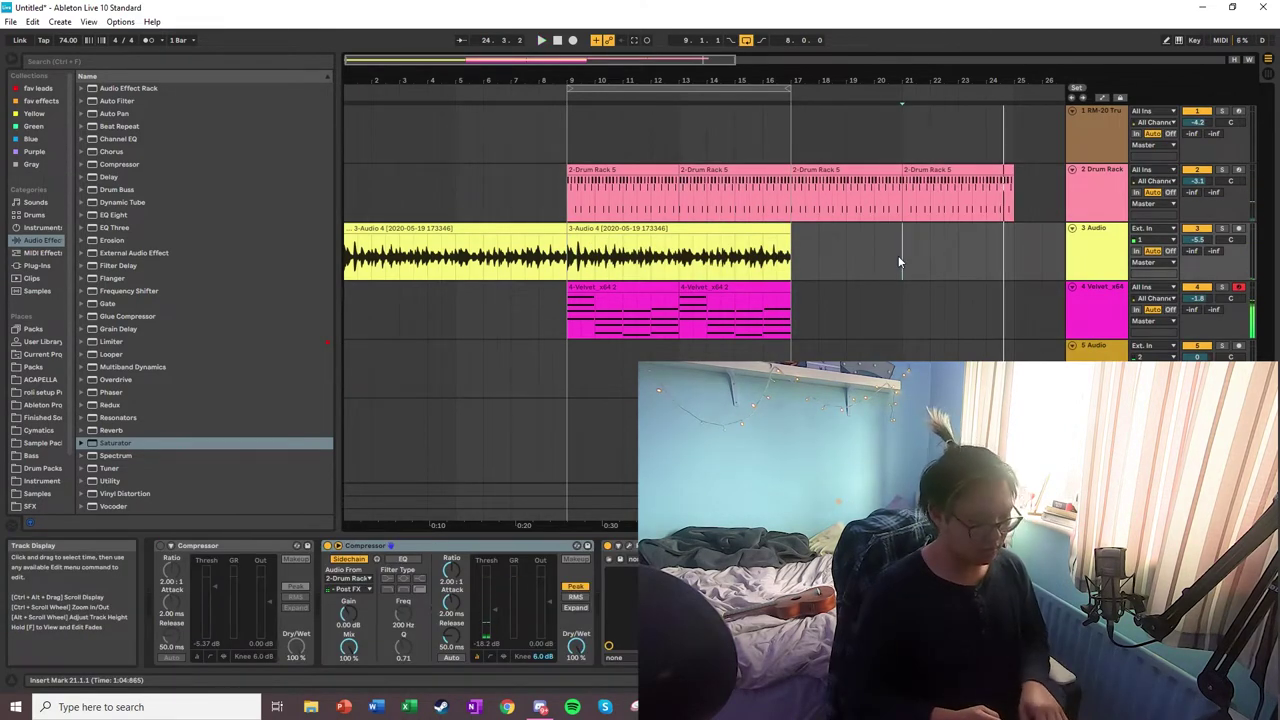
key("space")
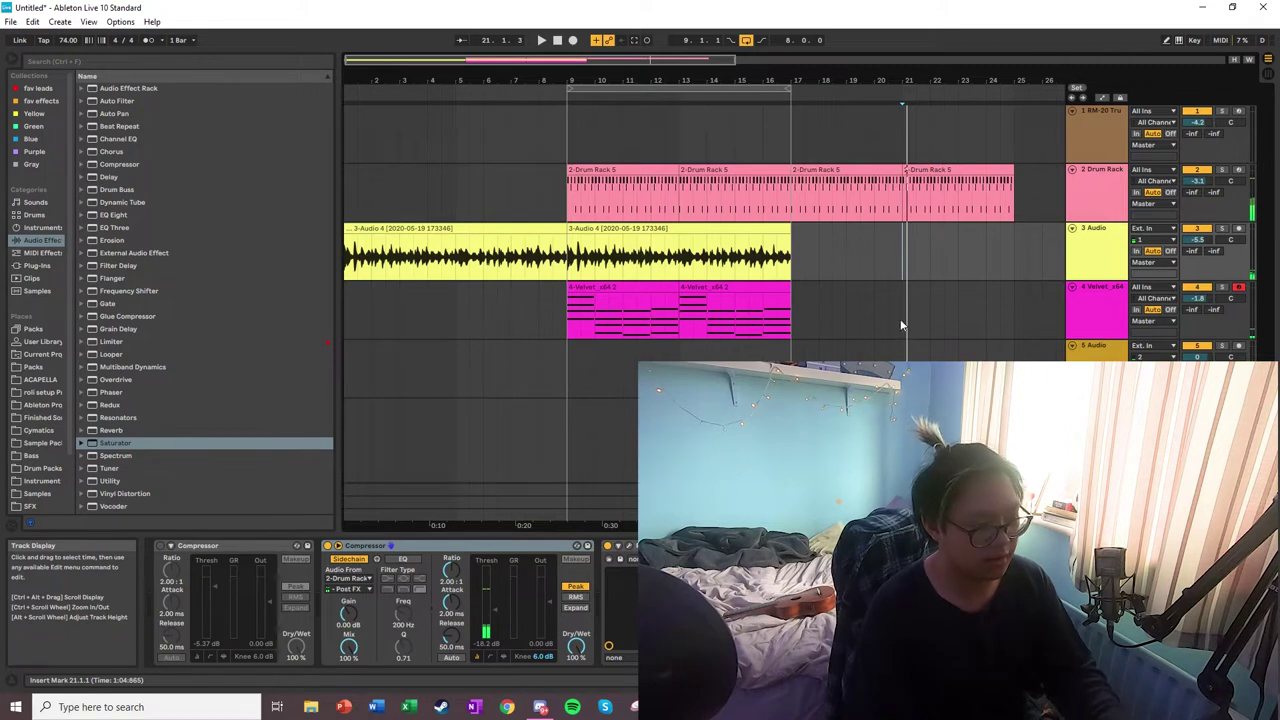
key("F9")
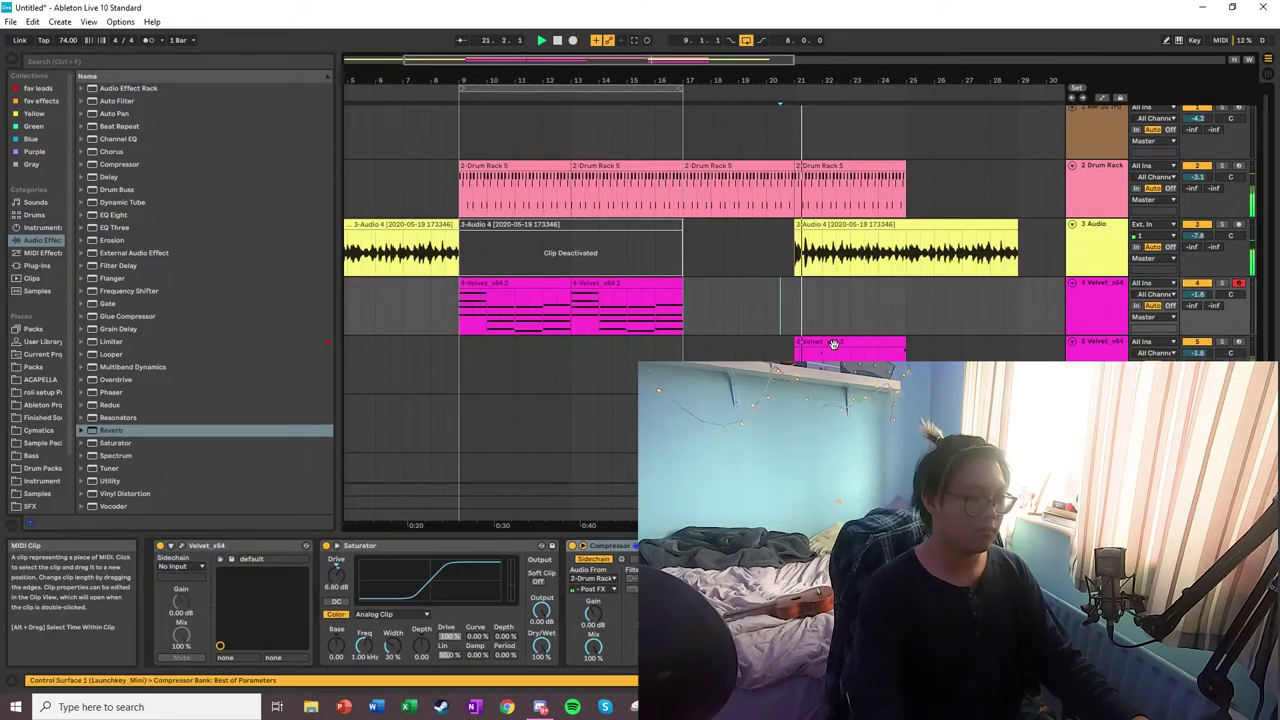
left_click_drag(1198, 353, 1198, 357)
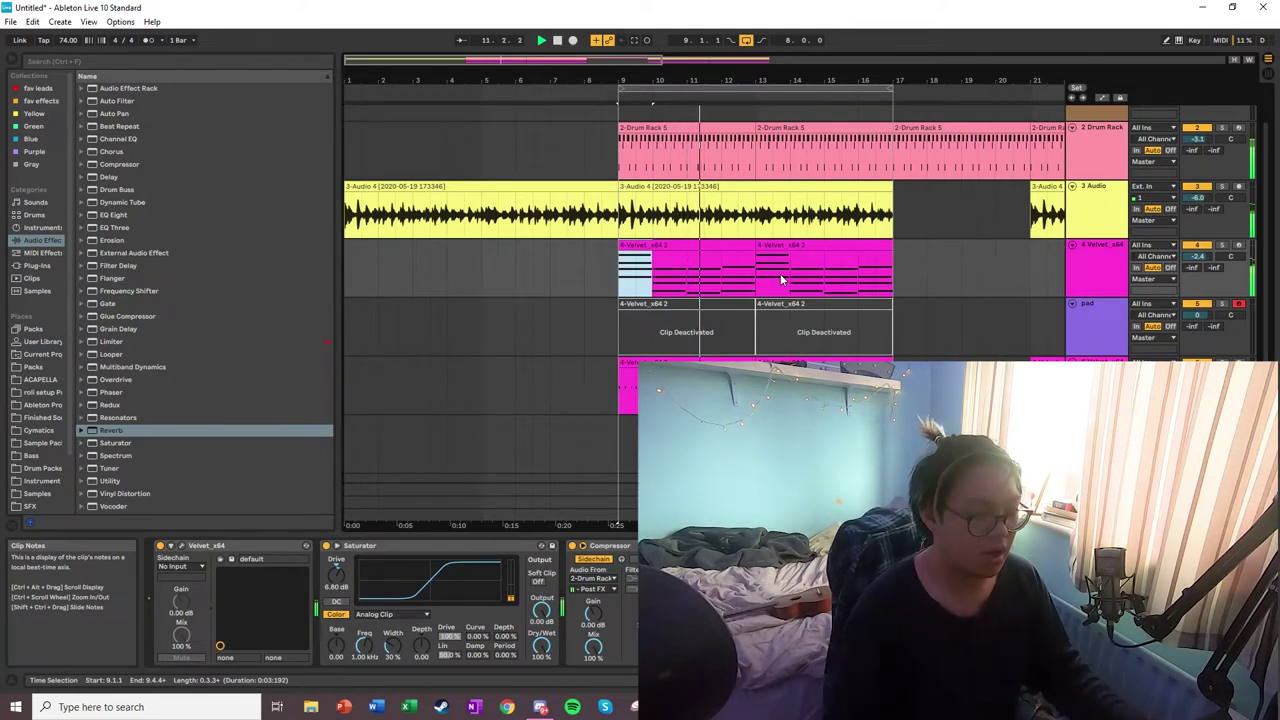
Step: Select bars 21 to 30 of the arrangement, covering the separate drum and audio section
scroll(782, 279, "up", 1)
scroll(775, 288, "down", 3)
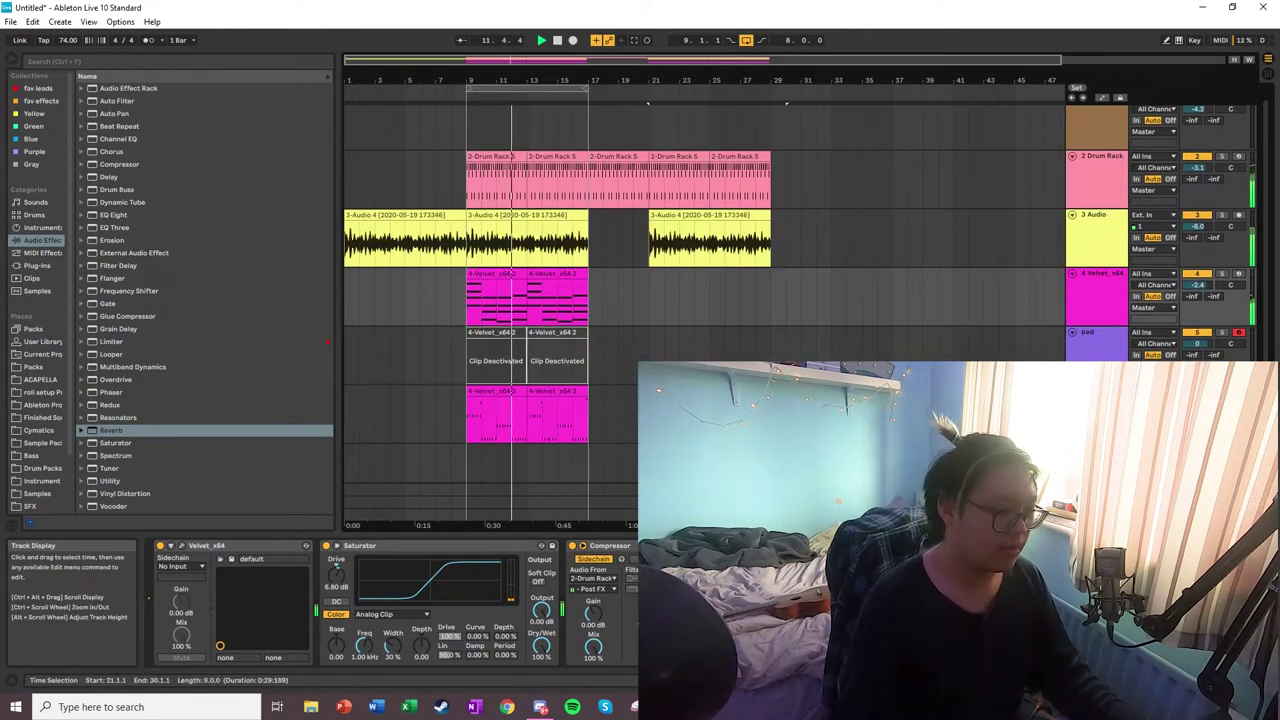
left_click_drag(798, 263, 634, 250)
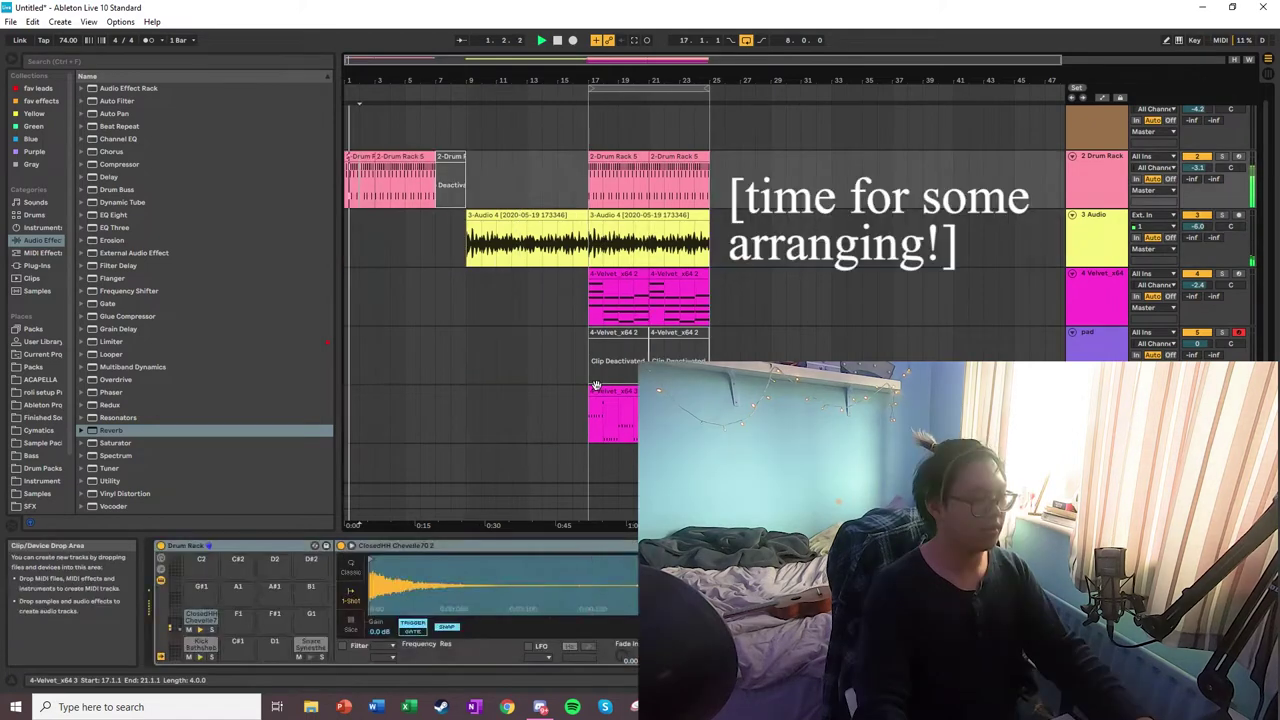
Step: Copy the four-bar Velvet bass and chord clips from bar 17 to bar 3 on their tracks
left_click_drag(596, 388, 401, 401)
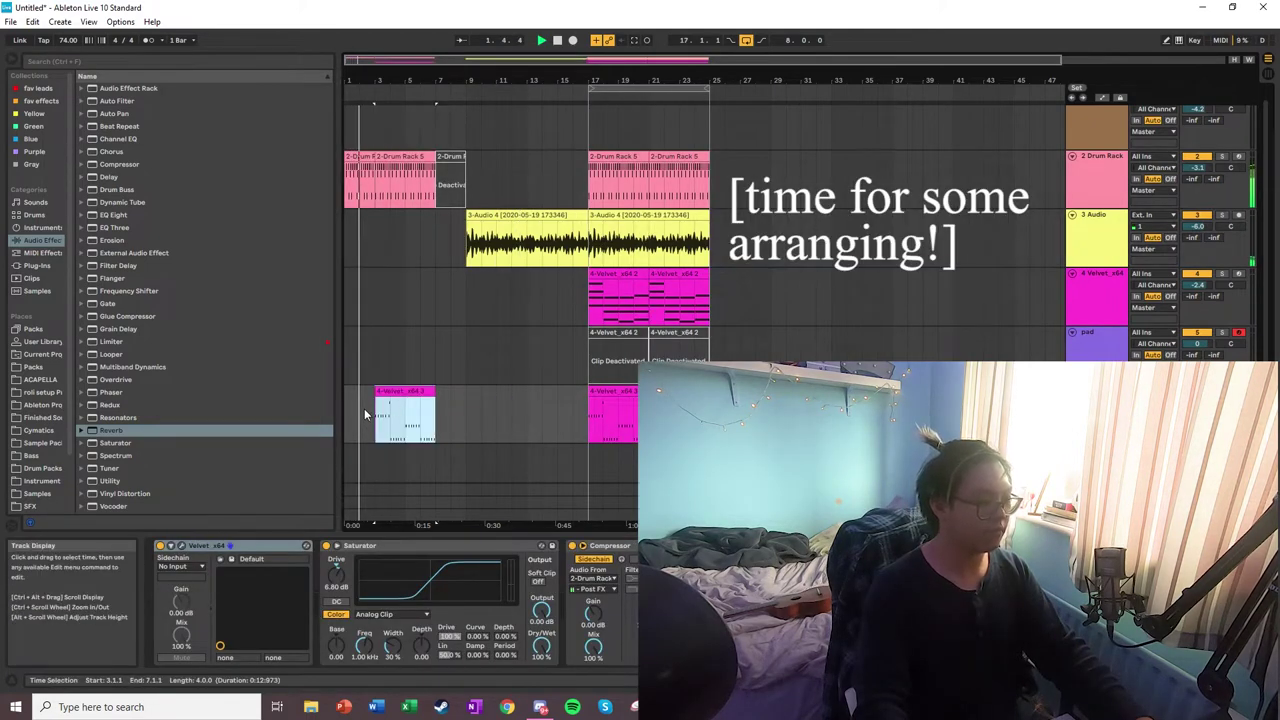
scroll(364, 408, "up", 4)
left_click(940, 276)
left_click_drag(940, 276, 458, 278)
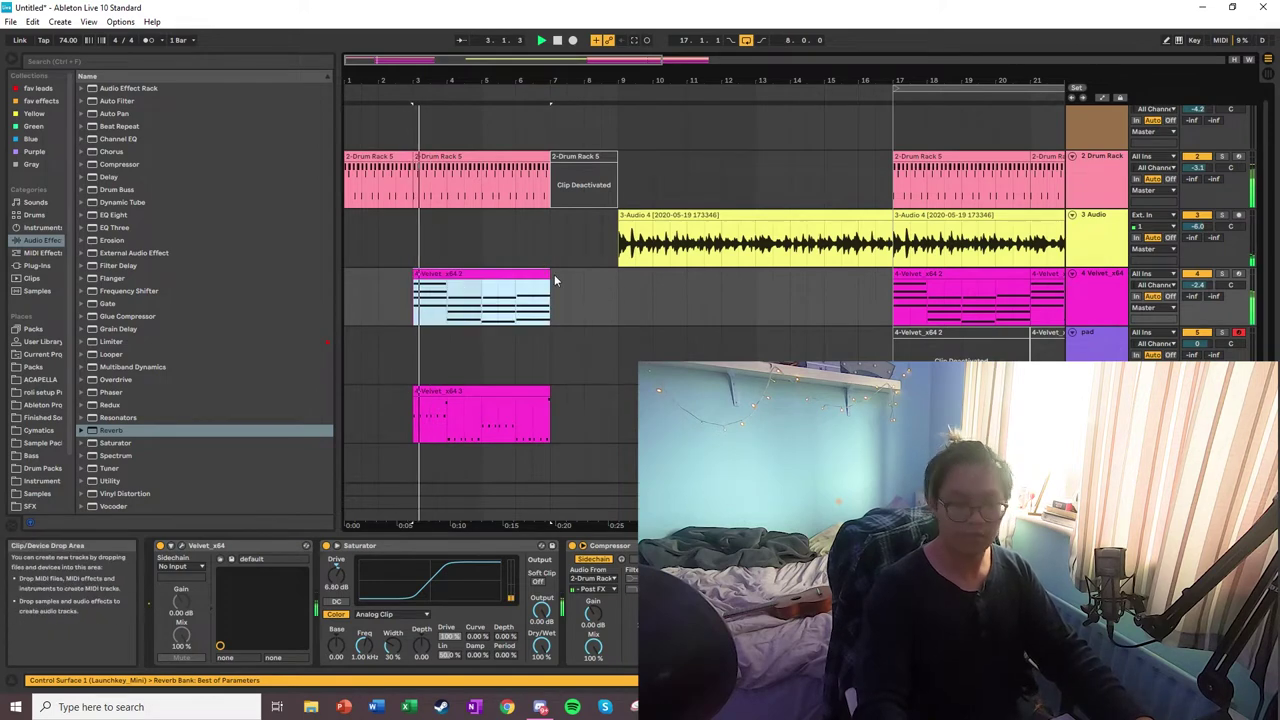
Step: Duplicate the Velvet bass and chord clips at bar 3 so both parts repeat from bar 7
left_click(514, 172)
left_click(506, 394)
key("ctrl+d")
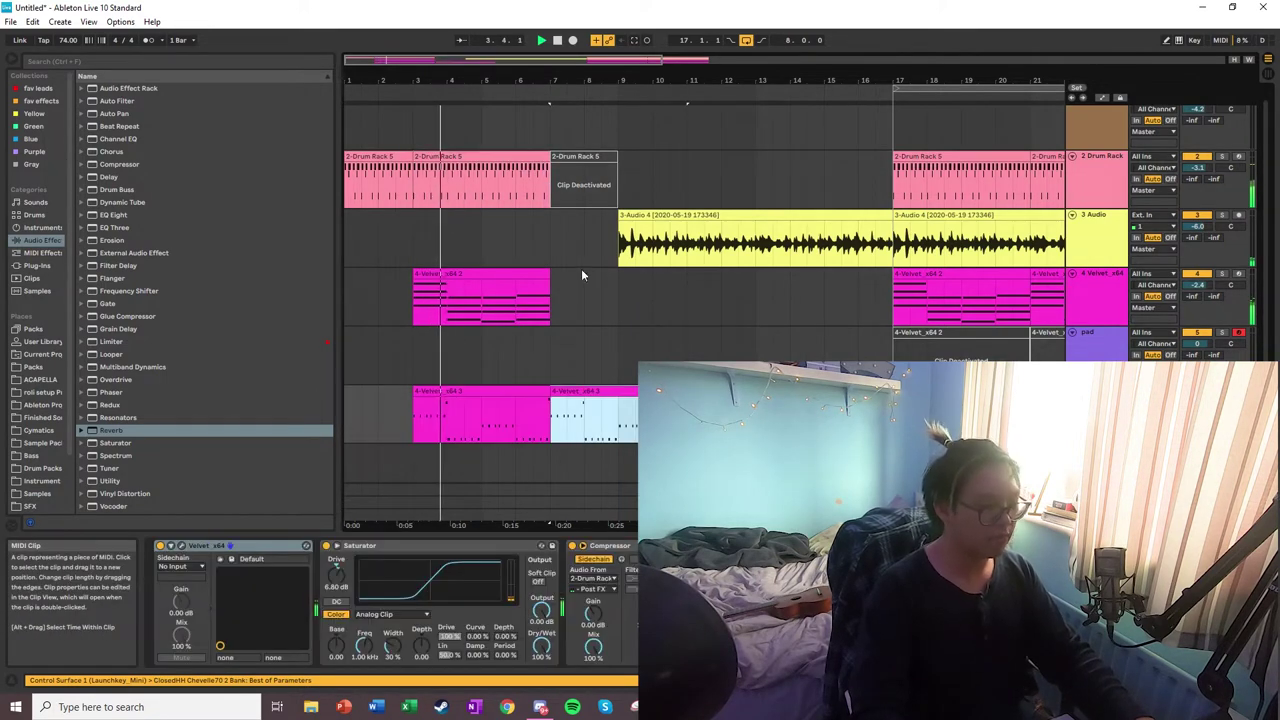
left_click(520, 276)
key("ctrl+d")
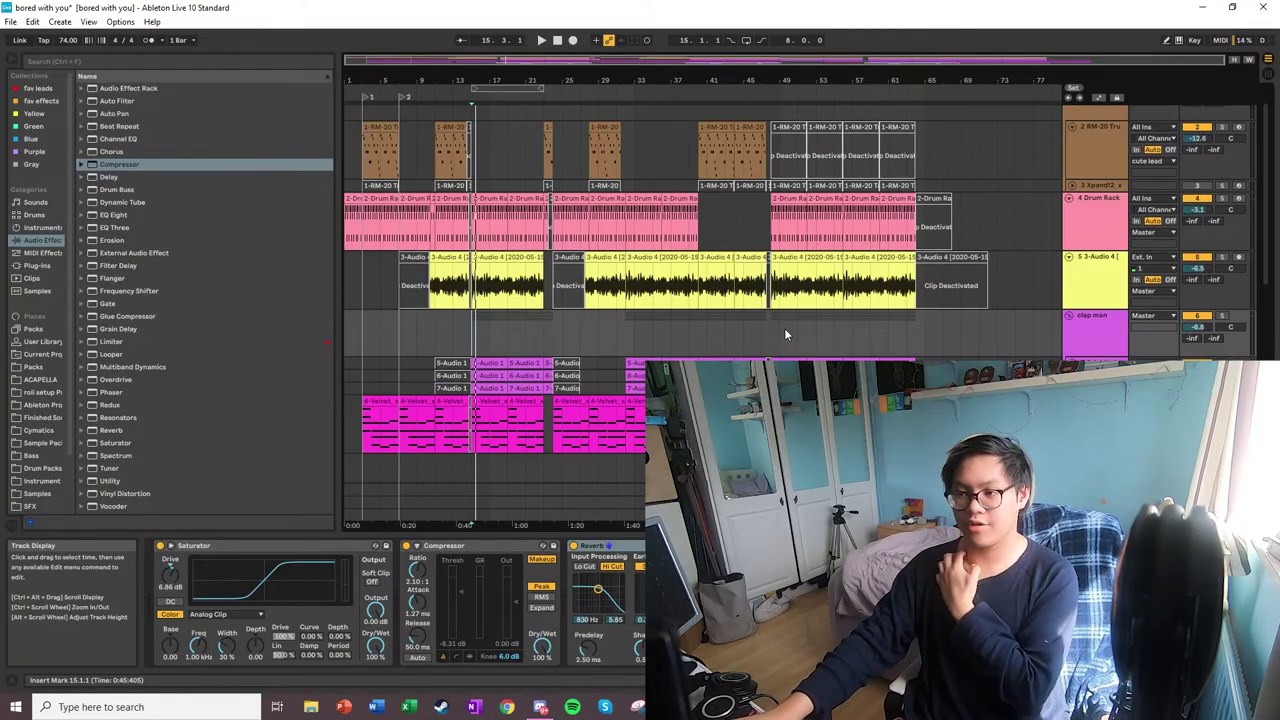
Step: Select the RM-20 Trumpet track and play the arrangement from bar 41 to hear its lead
scroll(785, 331, "up", 1)
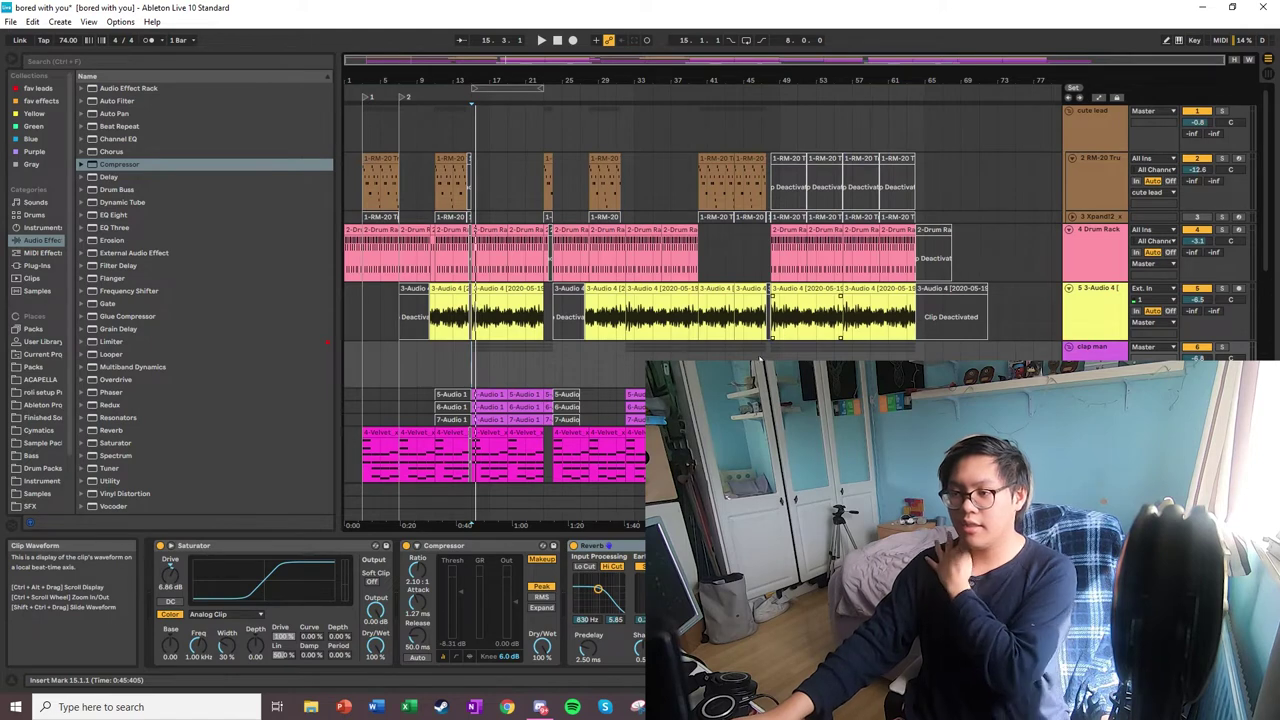
scroll(785, 335, "down", 4)
scroll(785, 300, "up", 4)
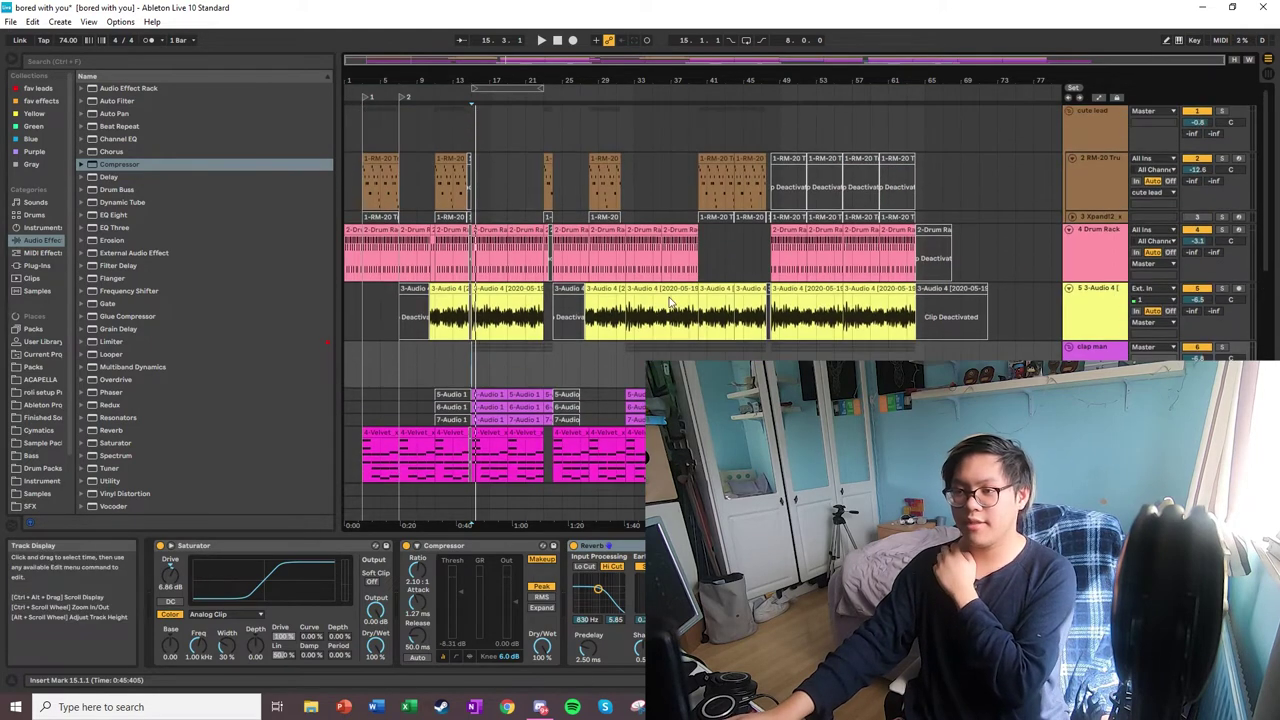
left_click(707, 147)
left_click(1098, 192)
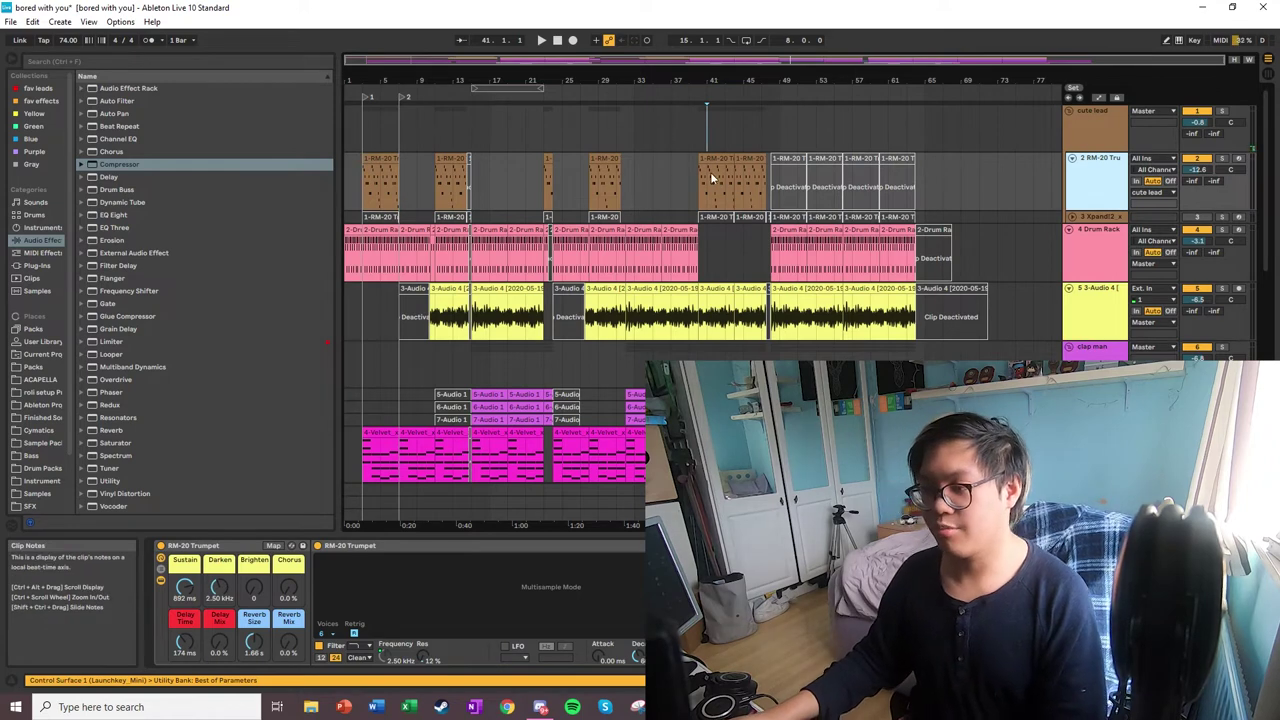
key("space")
scroll(699, 198, "up", 3)
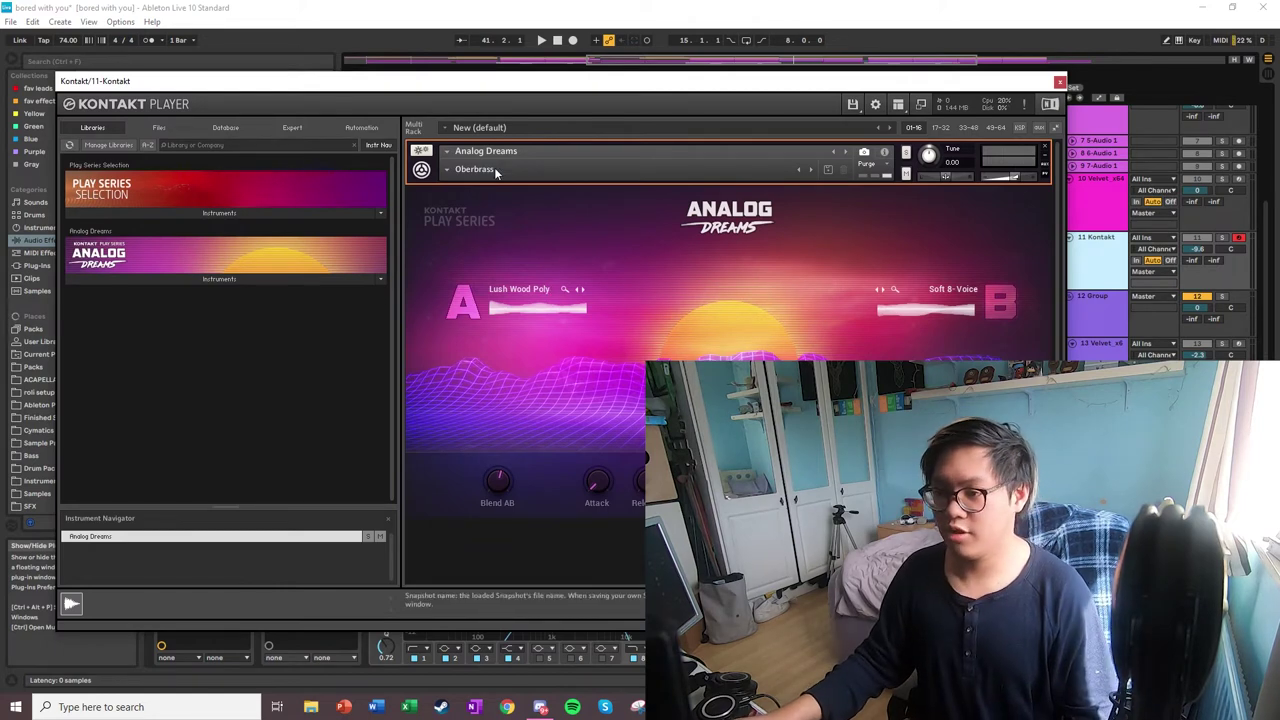
Step: Close the Kontakt instrument window and review the Velvet, bass double and vocal parts from bar 48
left_click(1059, 81)
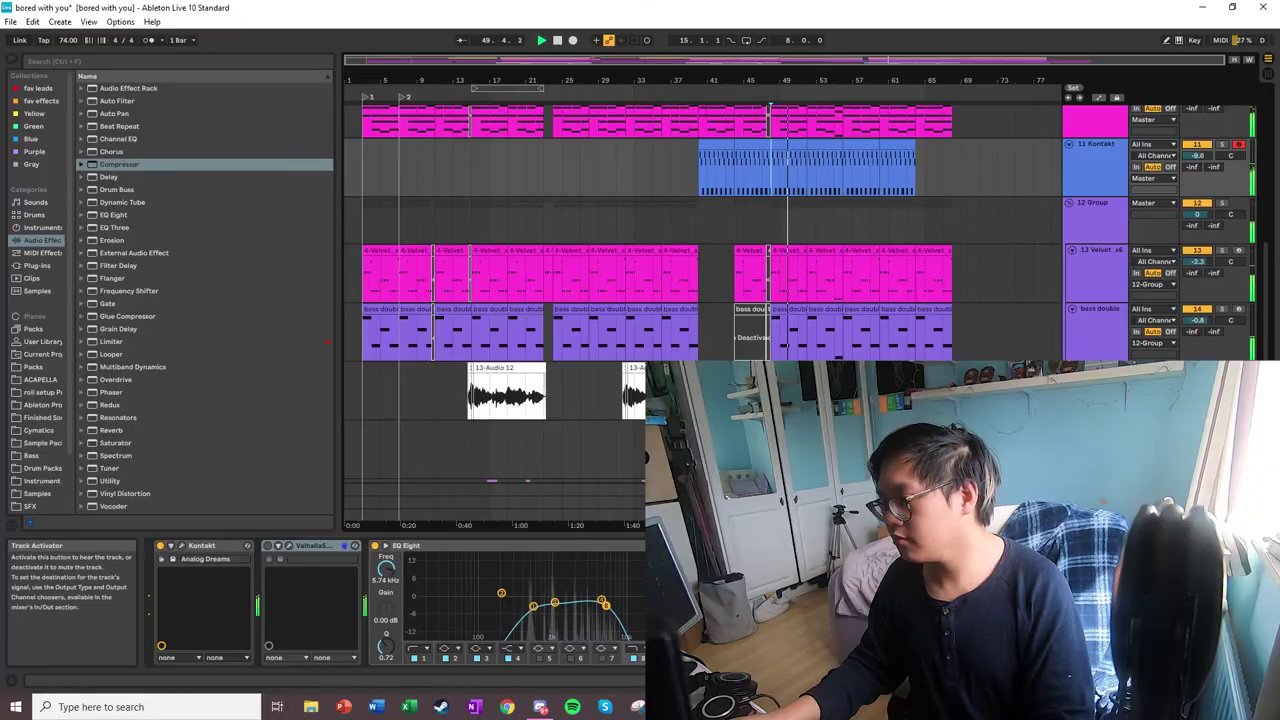
scroll(700, 280, "down", 2)
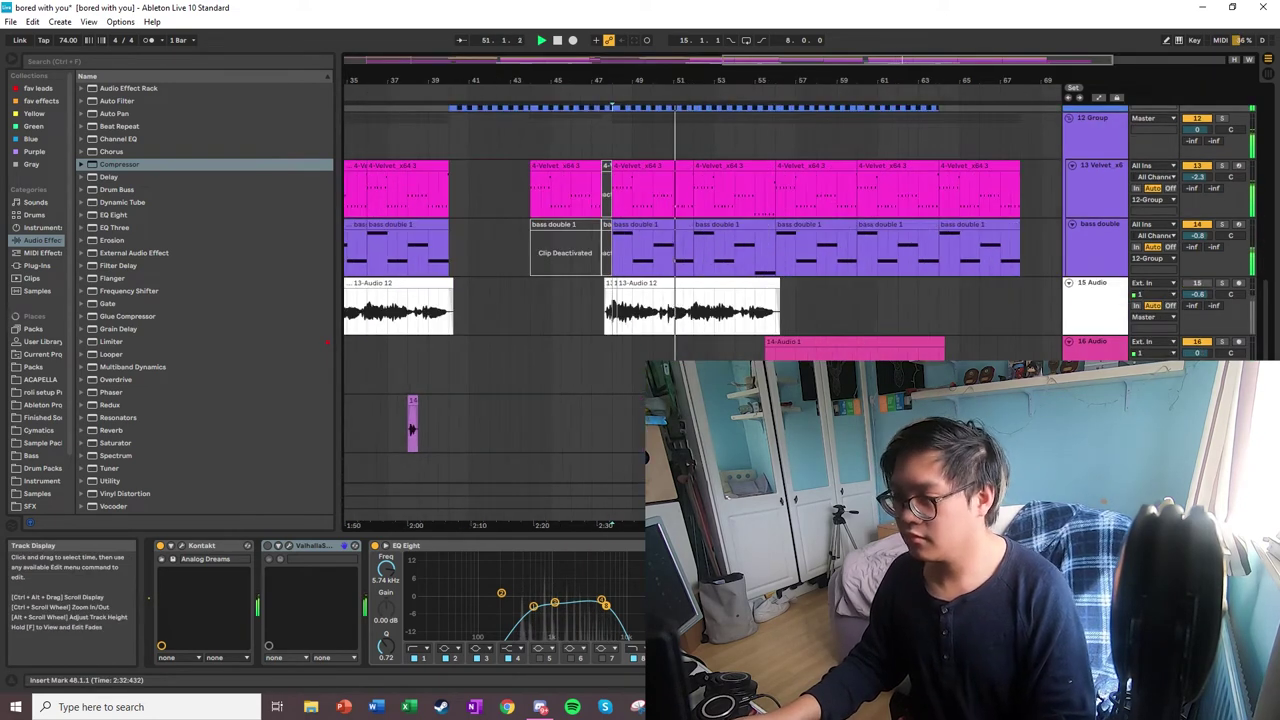
key("plus")
key("space")
left_click(652, 365)
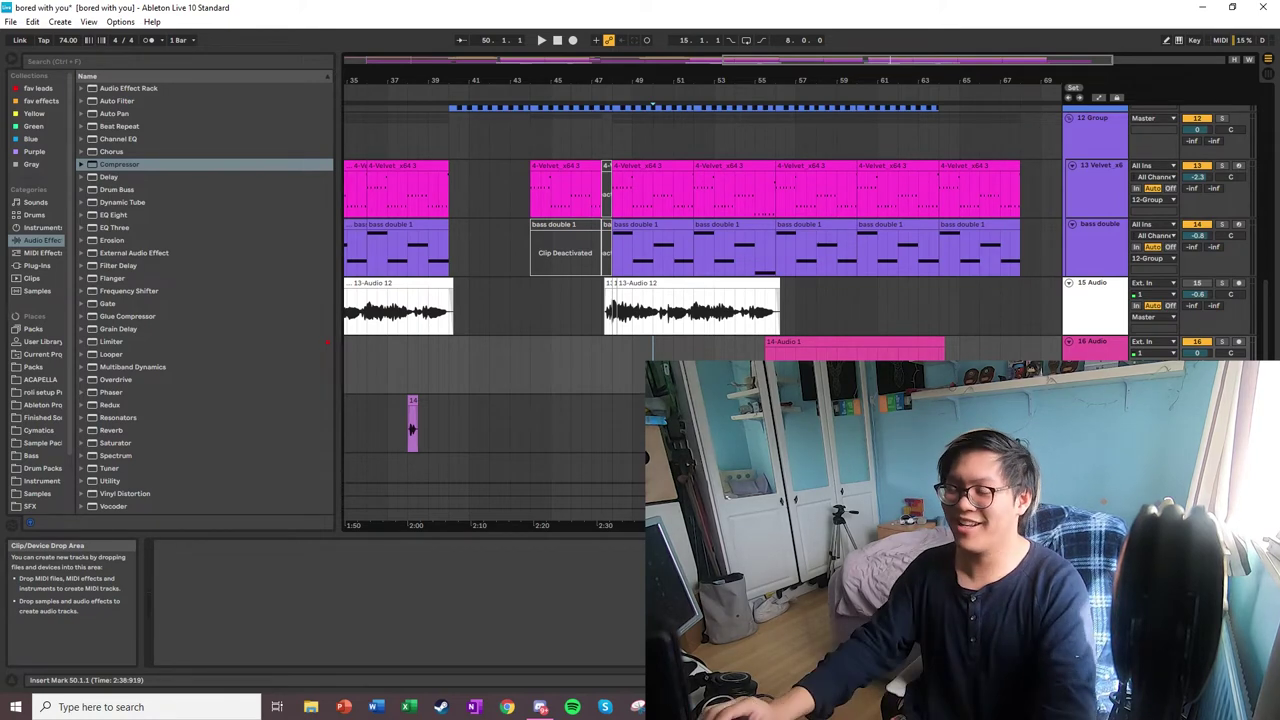
Step: Review the Velvet and bass double tracks around bar 32, and view the bass double's Kontakt Analog Dreams instrument
scroll(1077, 274, "down", 3)
left_click(1110, 245)
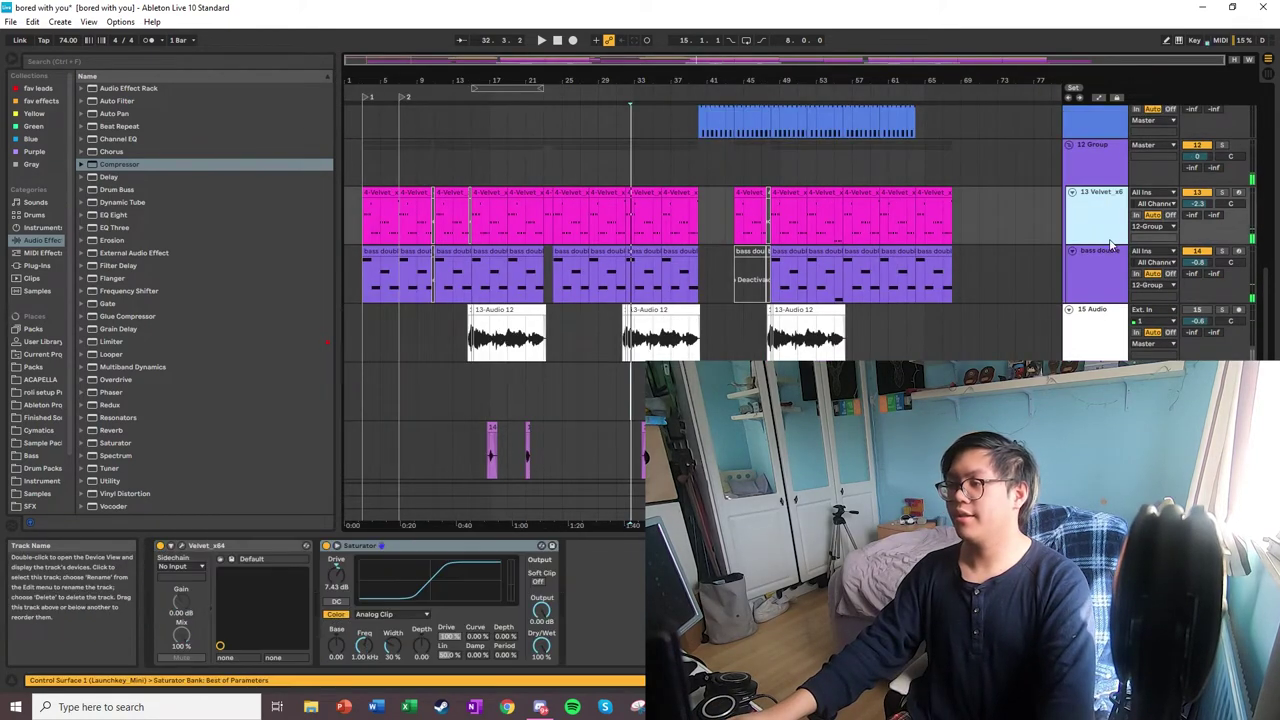
scroll(598, 280, "up", 5)
left_click(1095, 270, "shift")
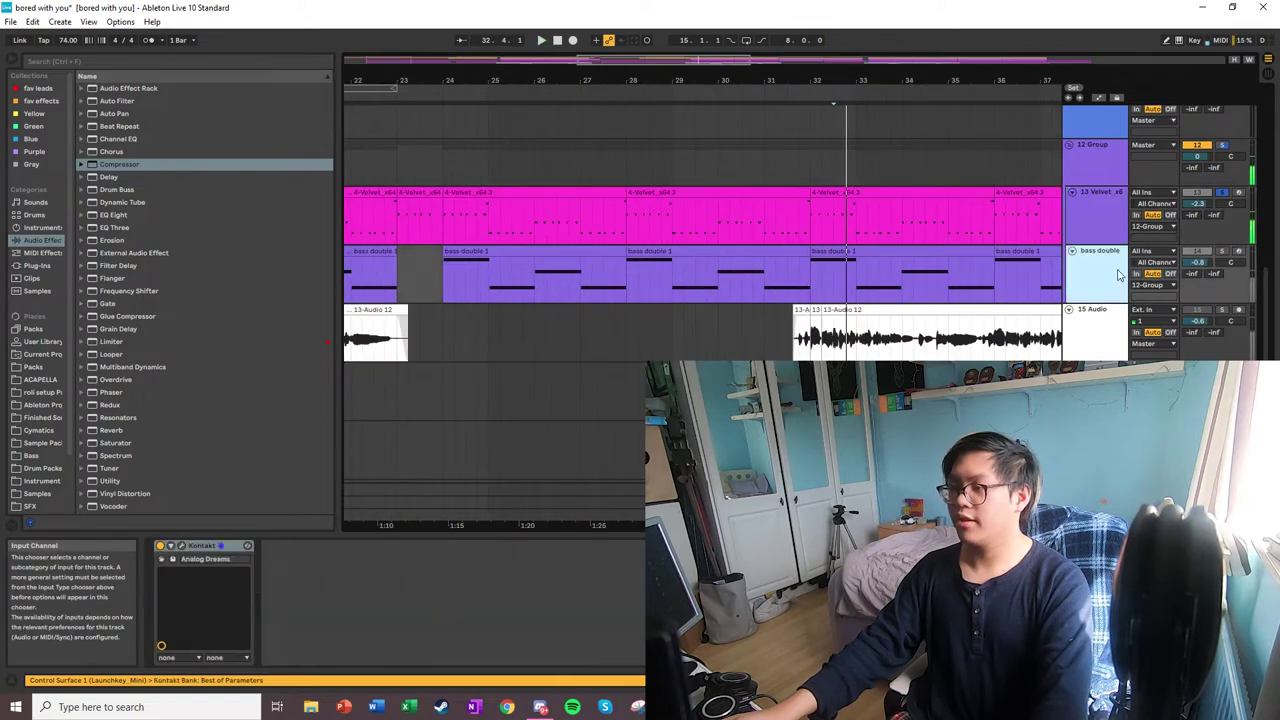
left_click(184, 546)
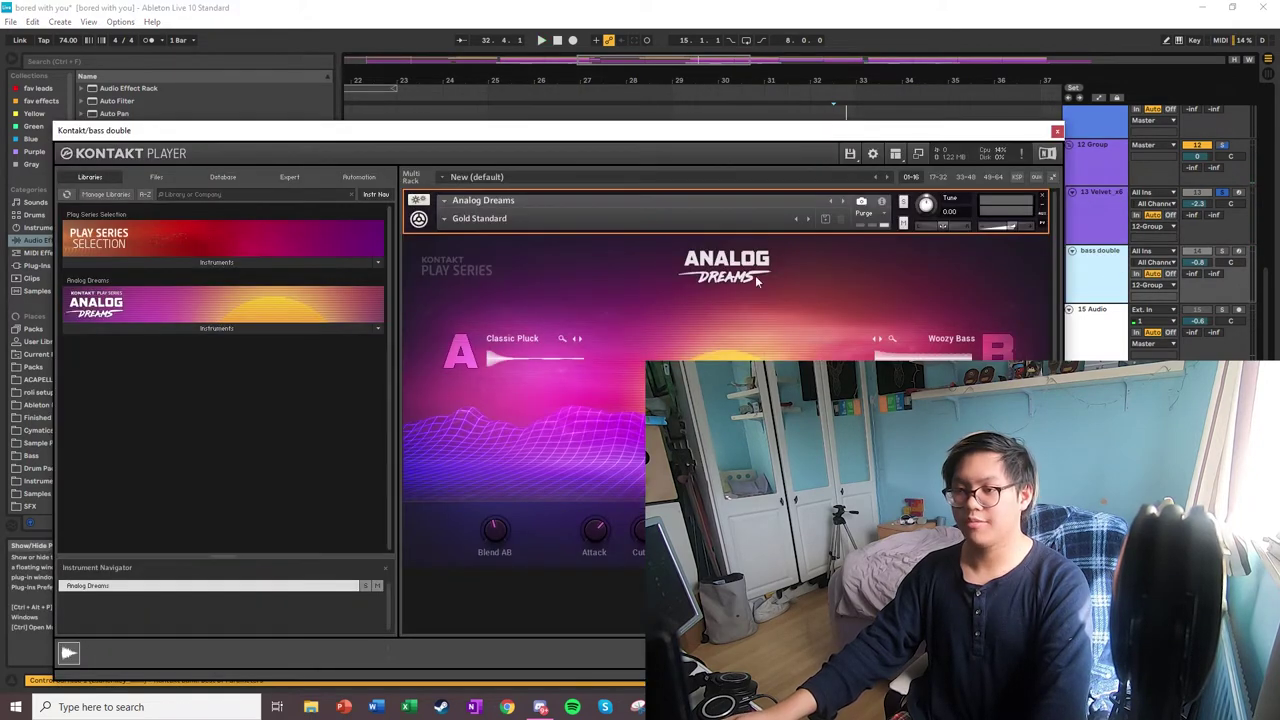
left_click(1057, 130)
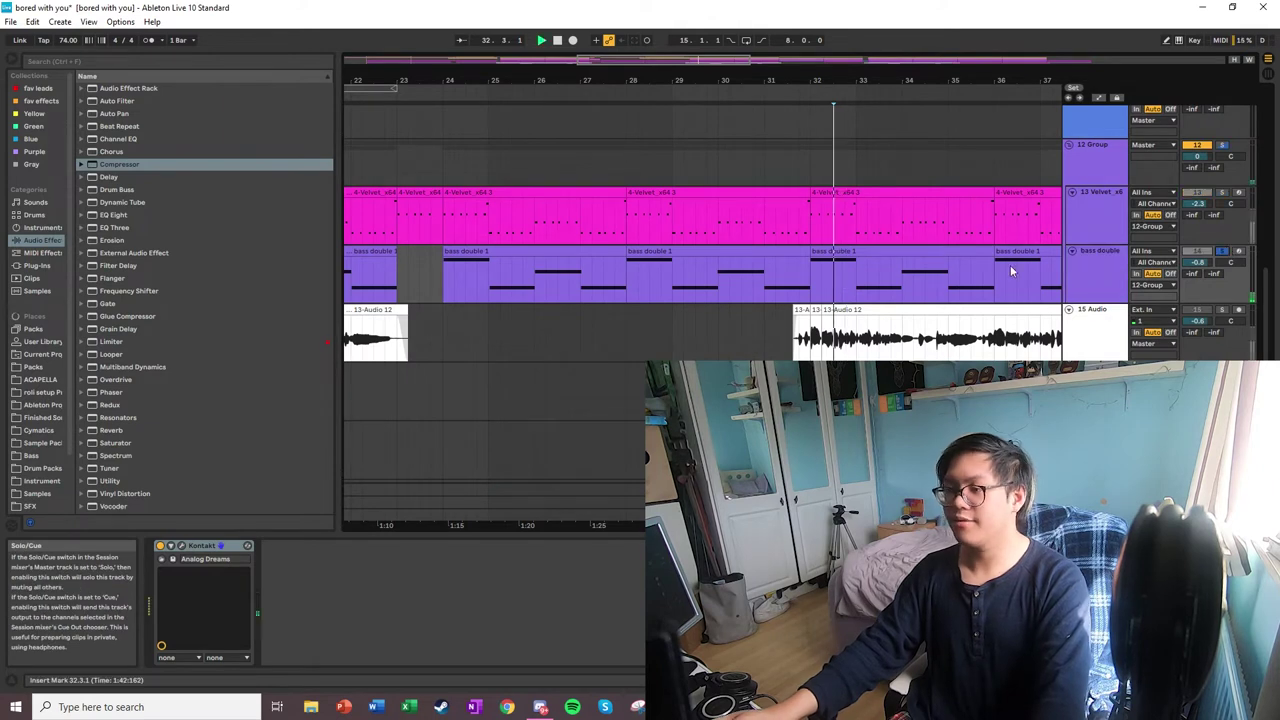
Step: Play the soloed bass double from bar 32 and set its track volume to -1.2 dB
key("space")
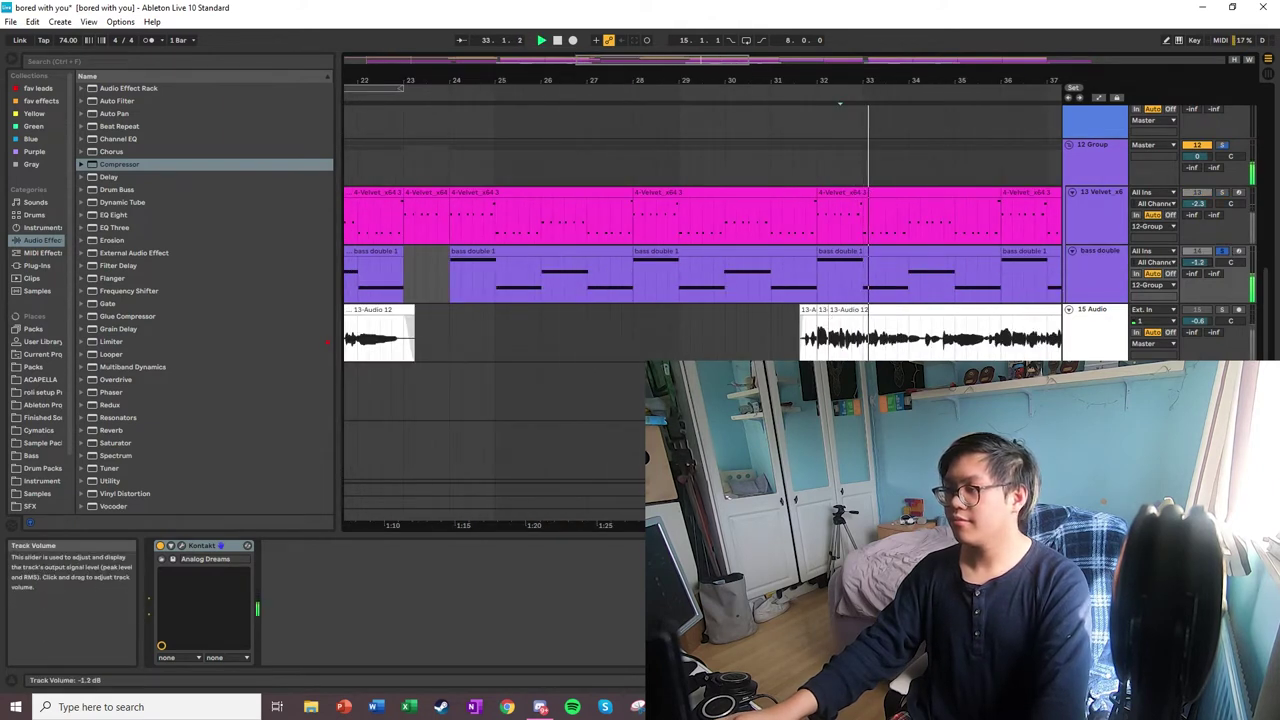
left_click(846, 265)
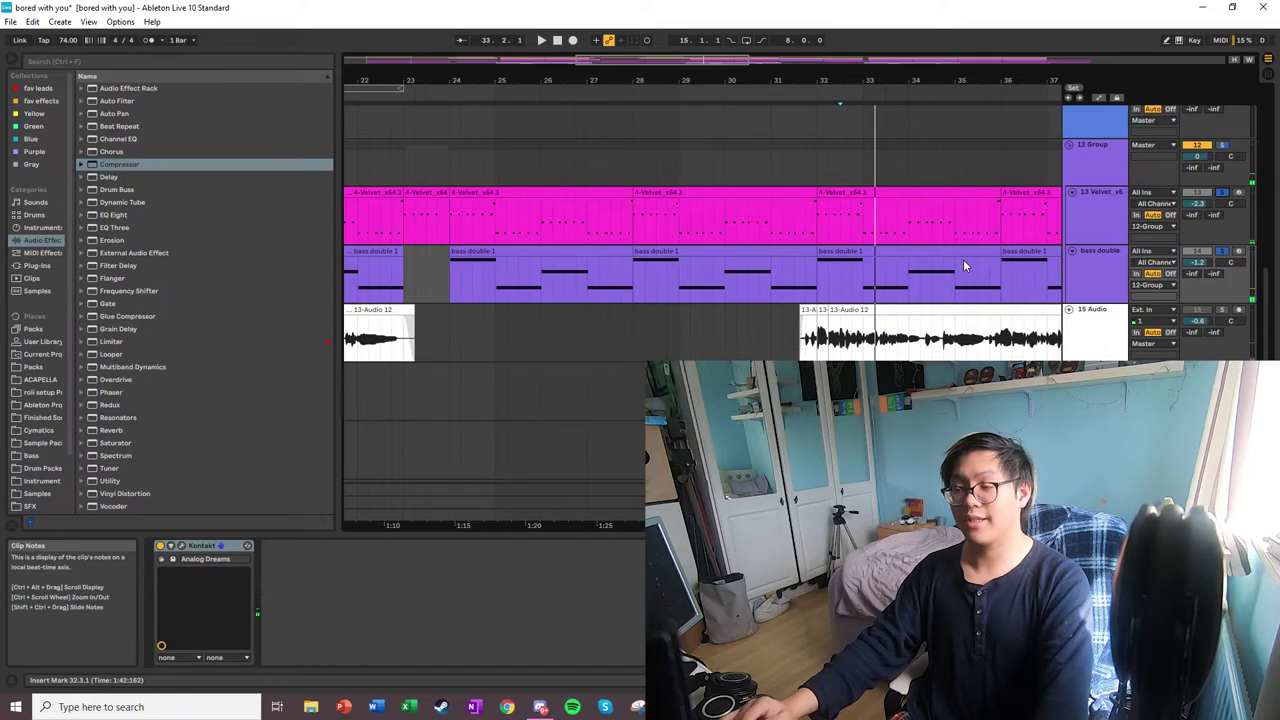
key("space")
key("space")
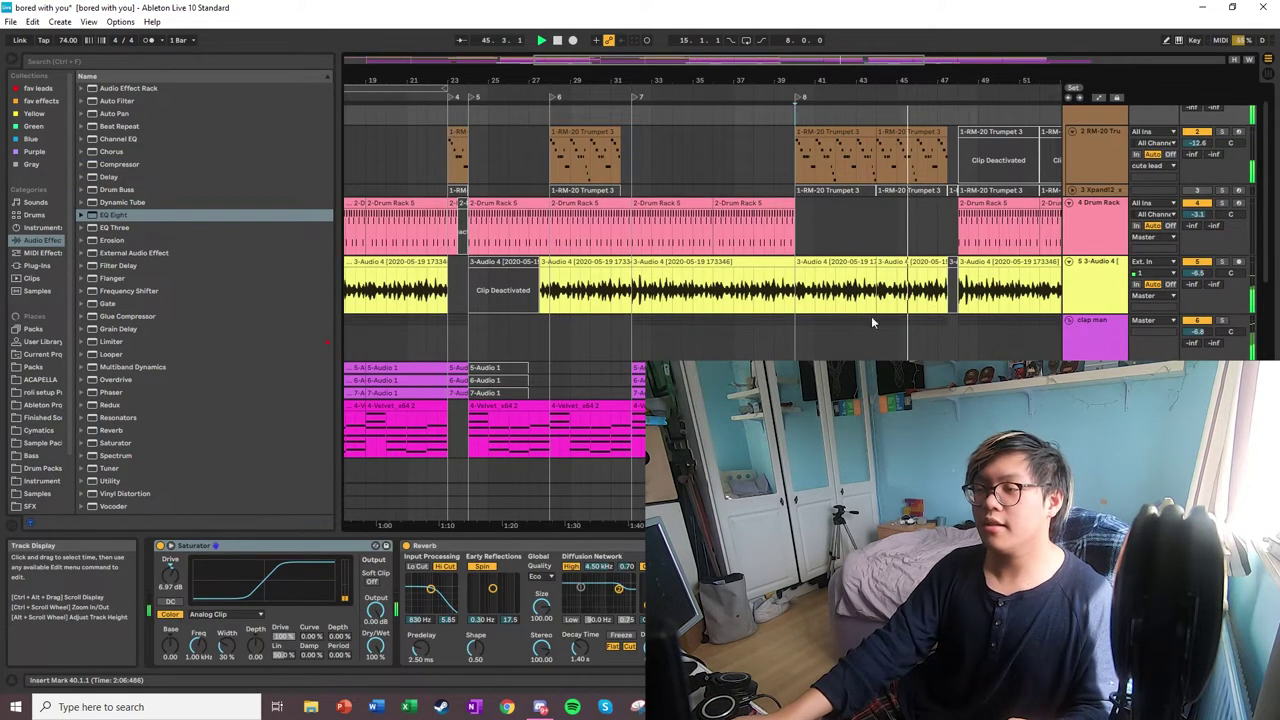
Step: Review the clap group around bar 11 and display the effect chain of the 3-Audio 4 ukulele track
scroll(750, 150, "down", 3)
left_click_drag(707, 95, 790, 58)
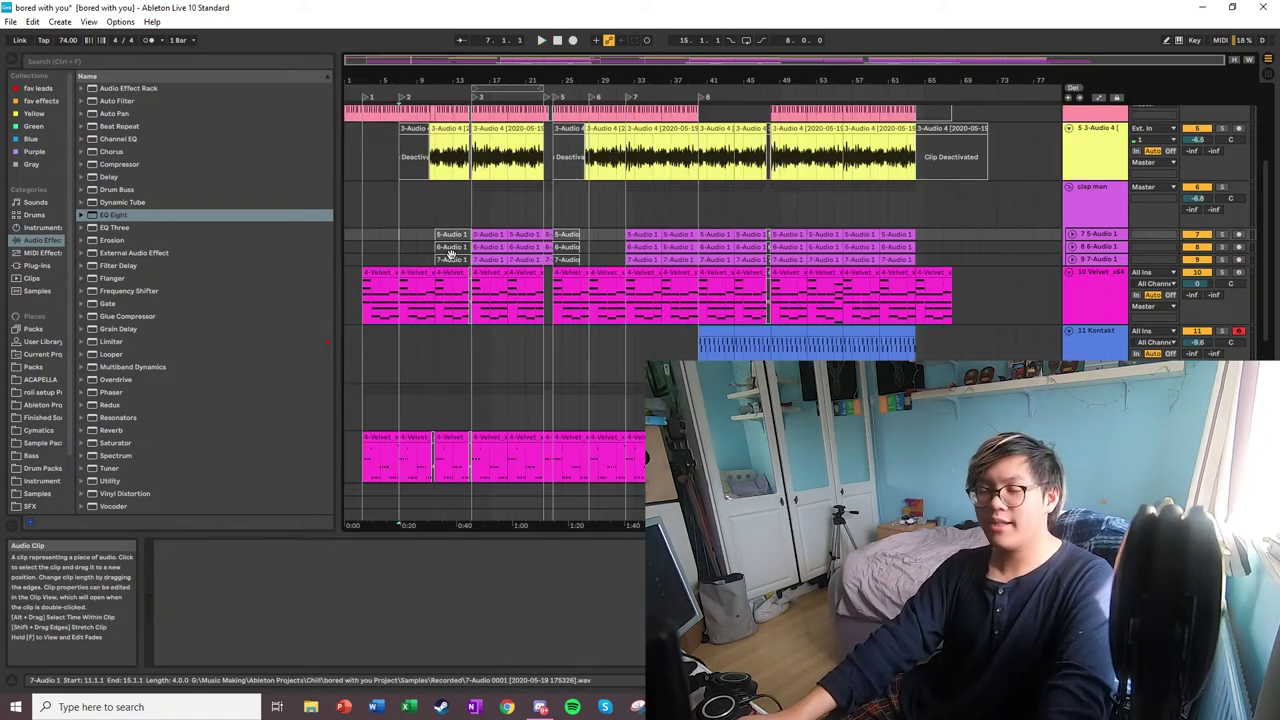
left_click(445, 218)
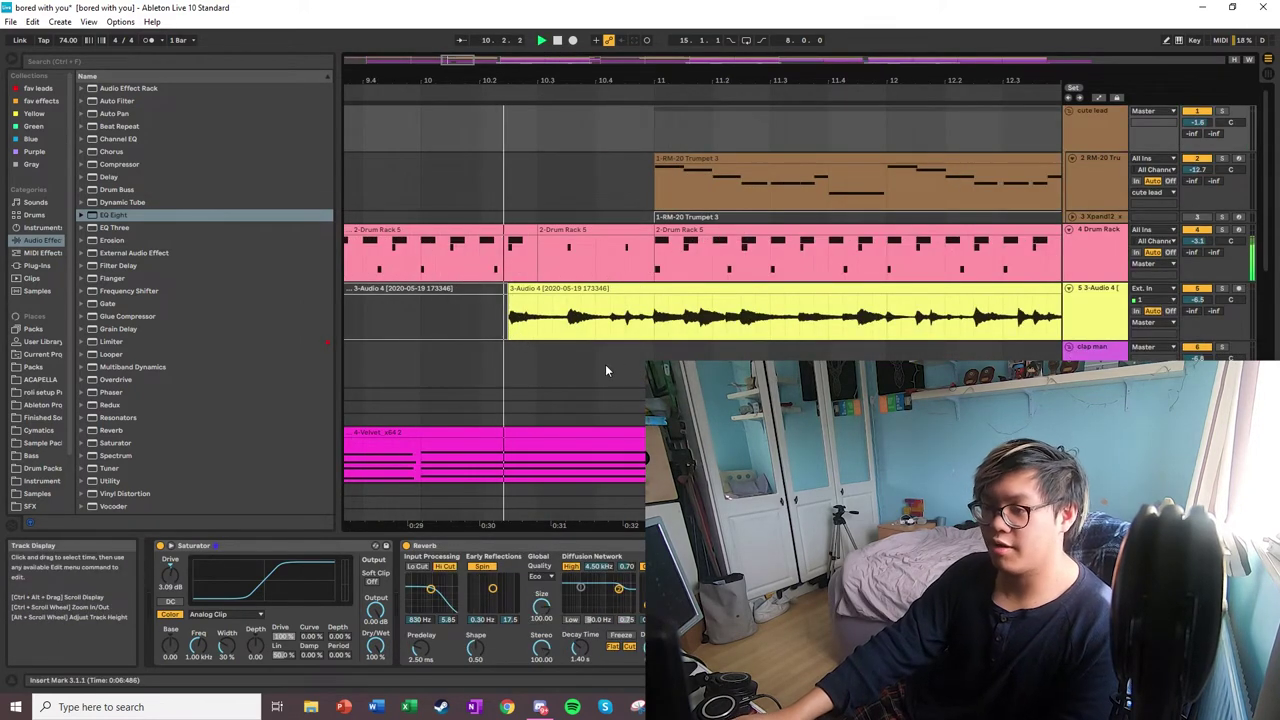
left_click(1080, 315)
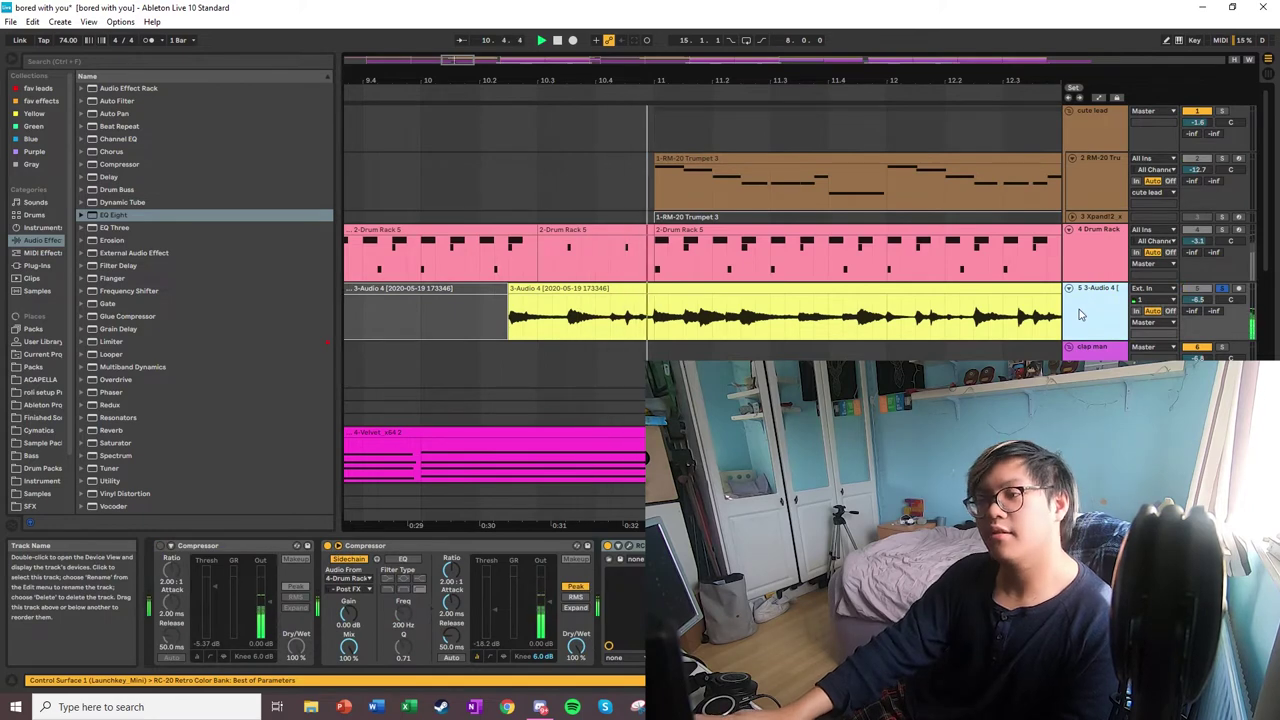
Step: Load the "singing new preset" effect rack from the fav effects collection onto the 15 Audio vocal track
scroll(500, 231, "down", 3)
left_click(545, 316)
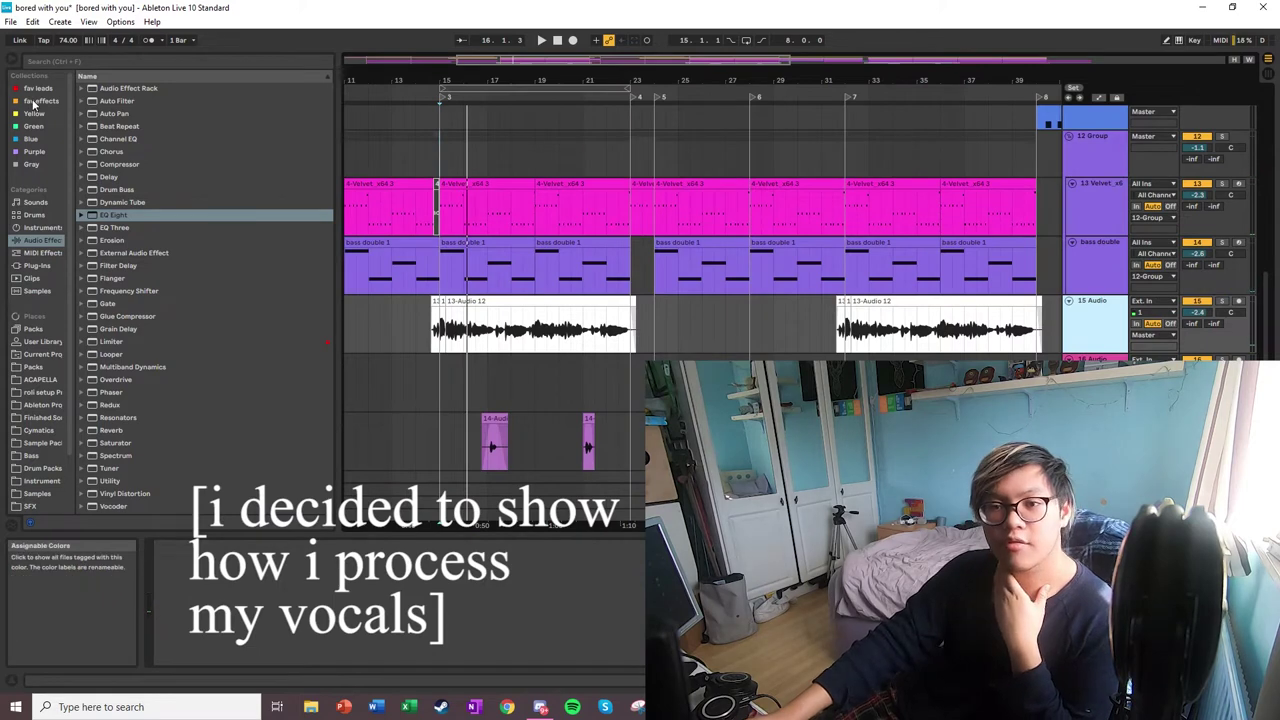
left_click(36, 102)
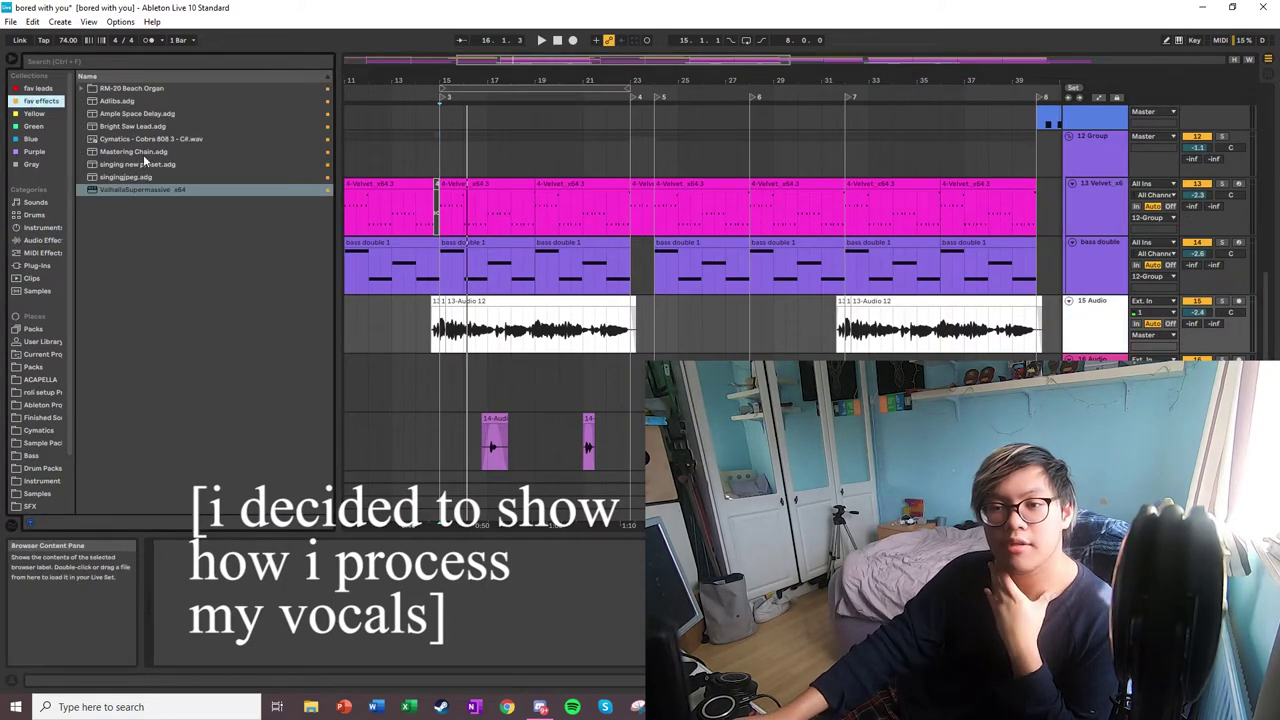
left_click_drag(140, 166, 240, 257)
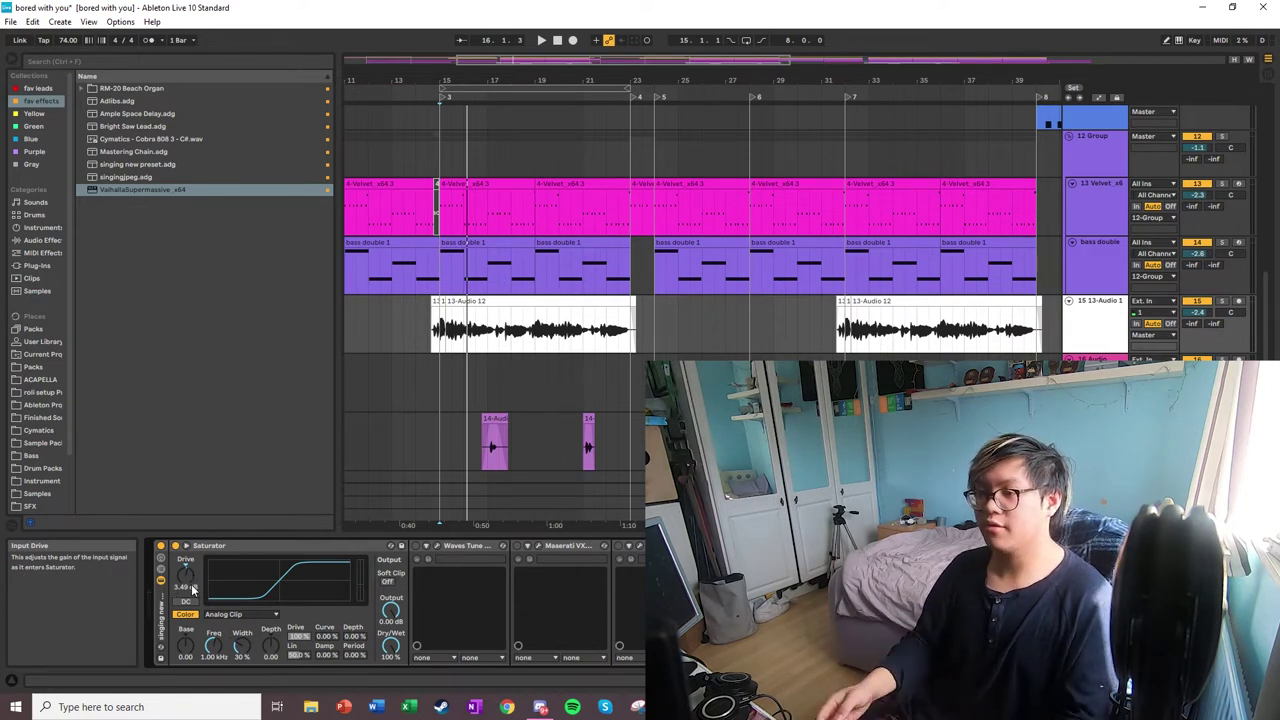
left_click(423, 527)
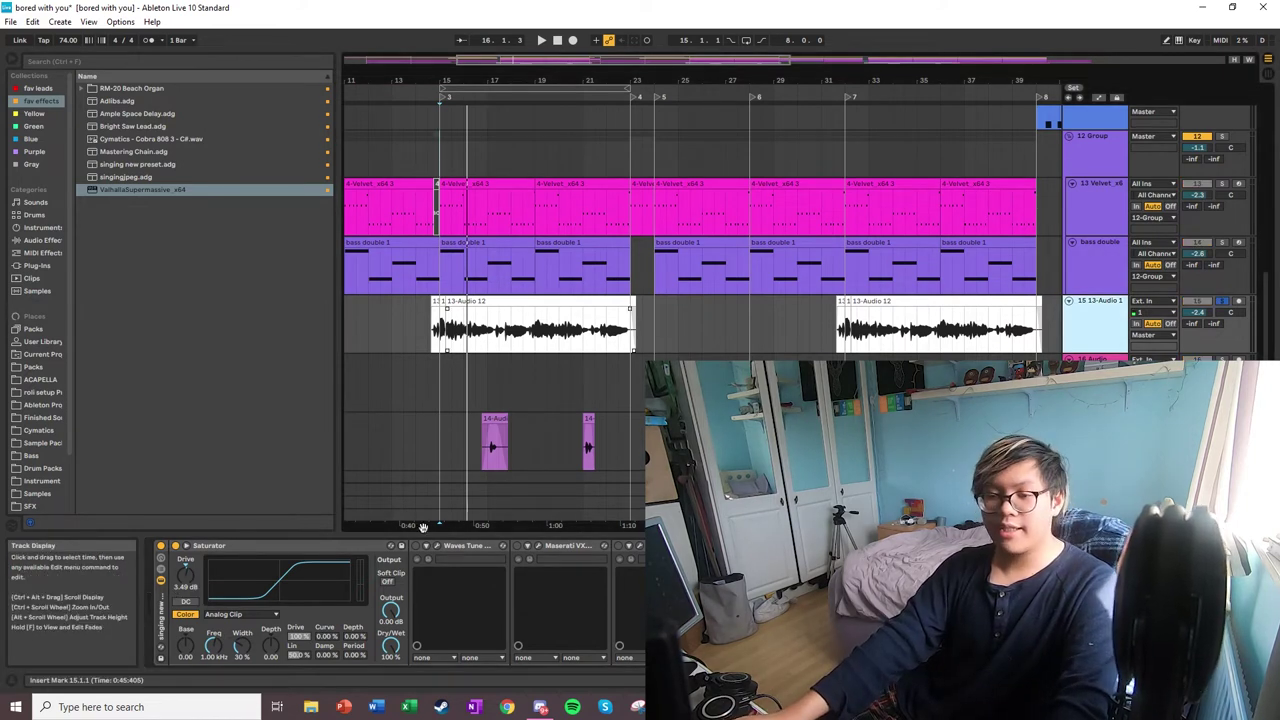
Step: Review the Saturator and the Waves Tune Real-Time plug-in in the 15-13-Audio 12 vocal track's effect rack
key("plus")
left_click(252, 548)
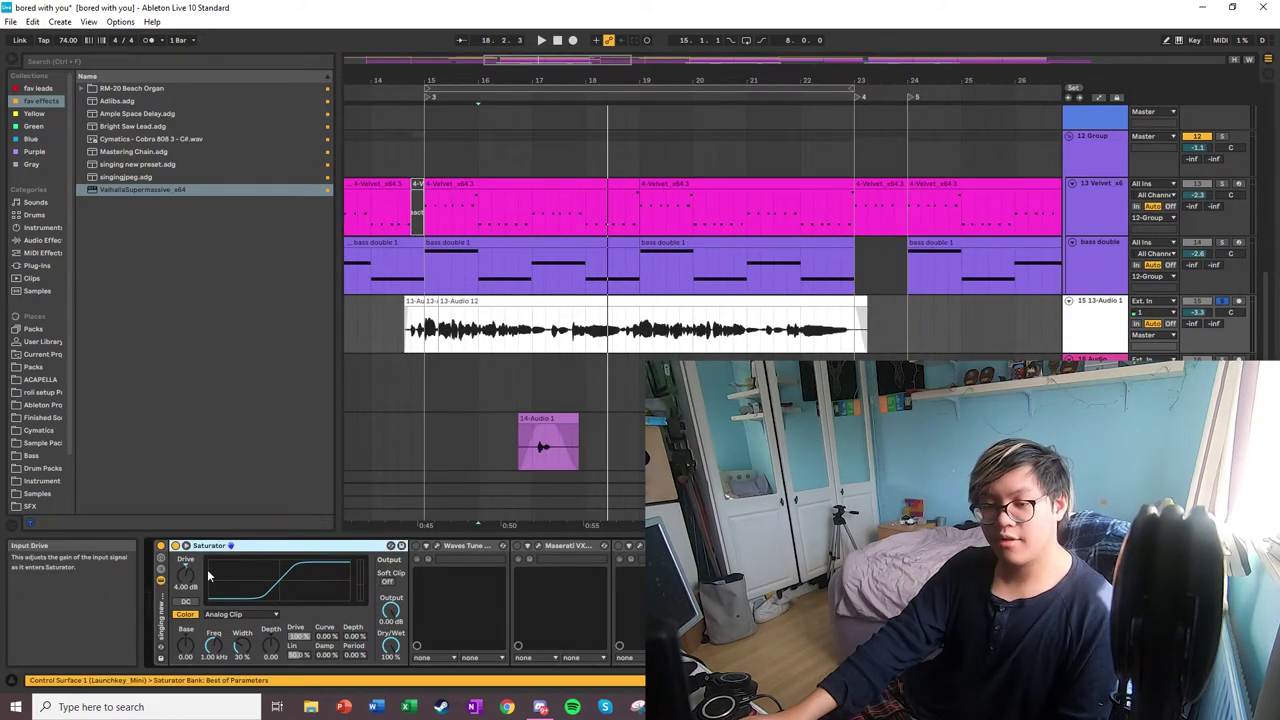
left_click(436, 545)
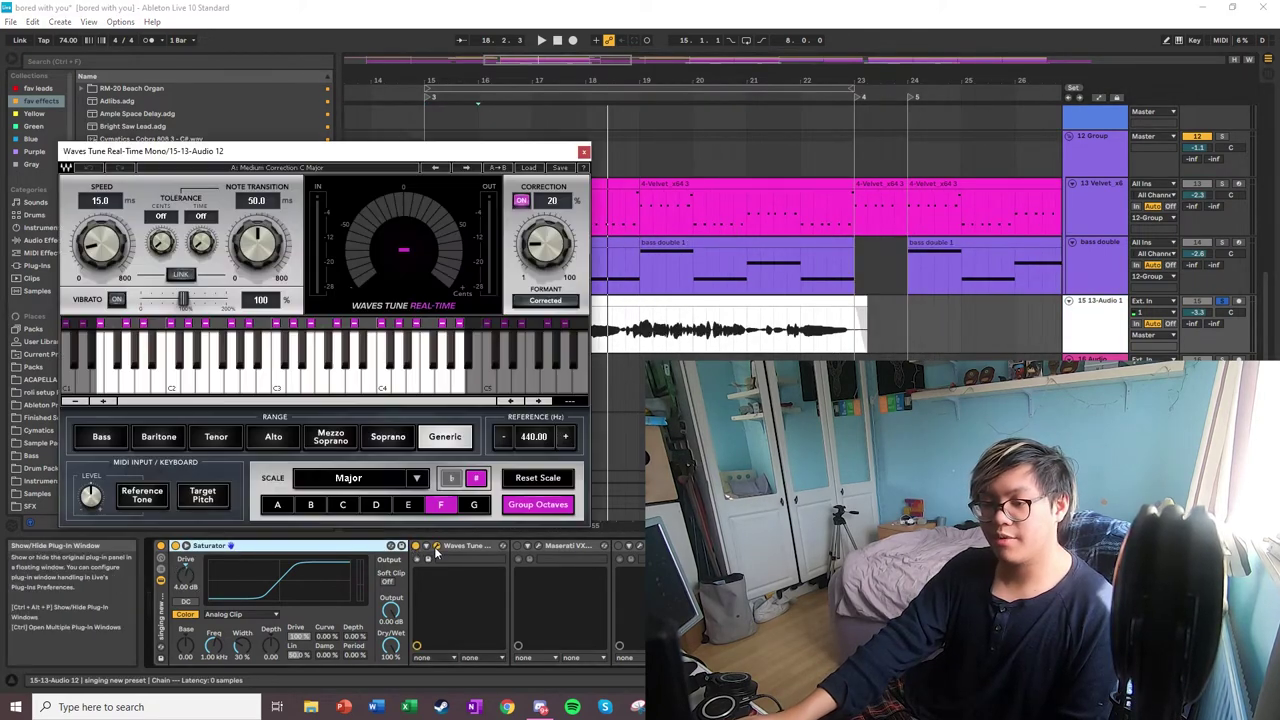
left_click(583, 151)
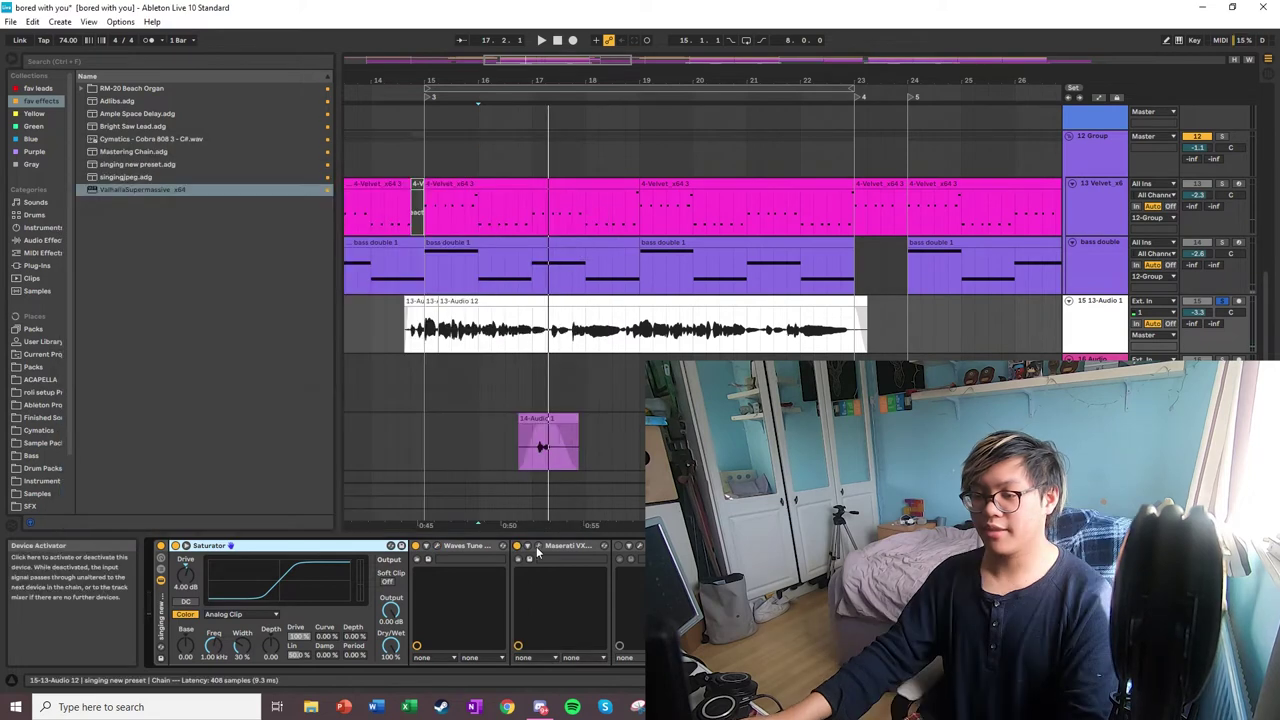
Step: Load the "singing preset" in the vocal track's Maserati VX1 plug-in and play the vocal from bar 16
left_click(538, 545)
left_click_drag(394, 172, 672, 155)
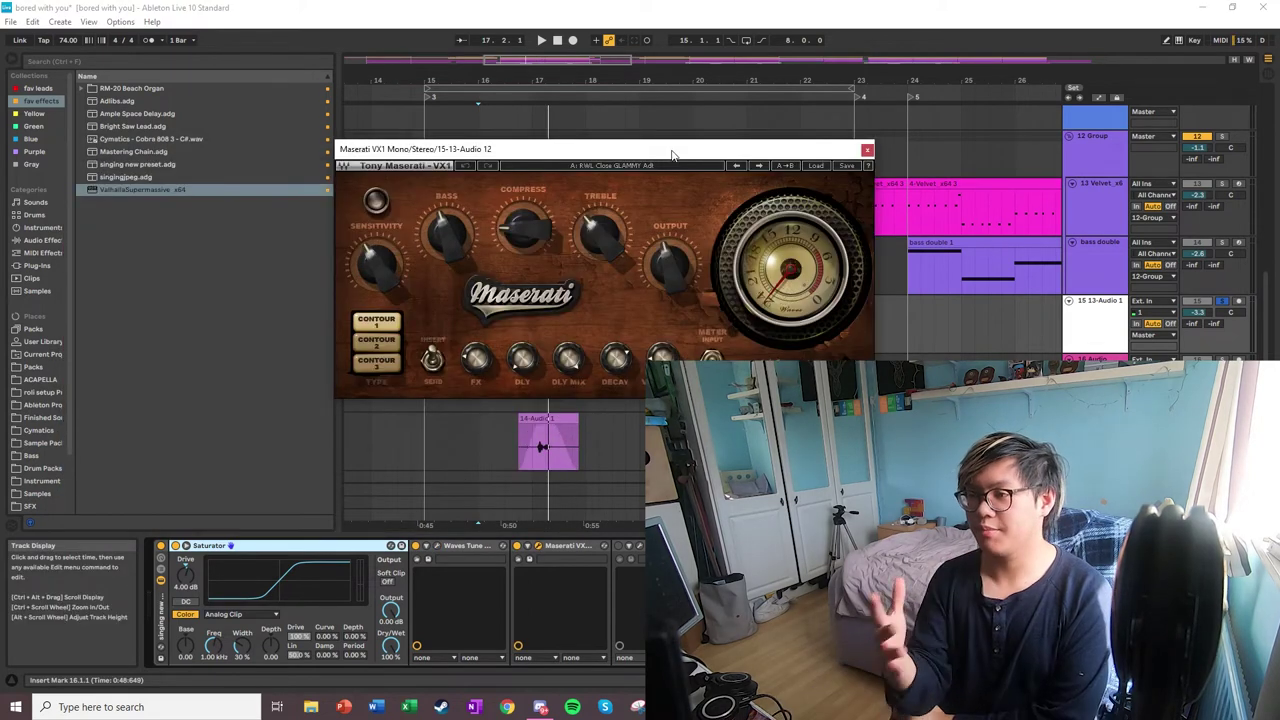
left_click(816, 165)
left_click(880, 230)
key("space")
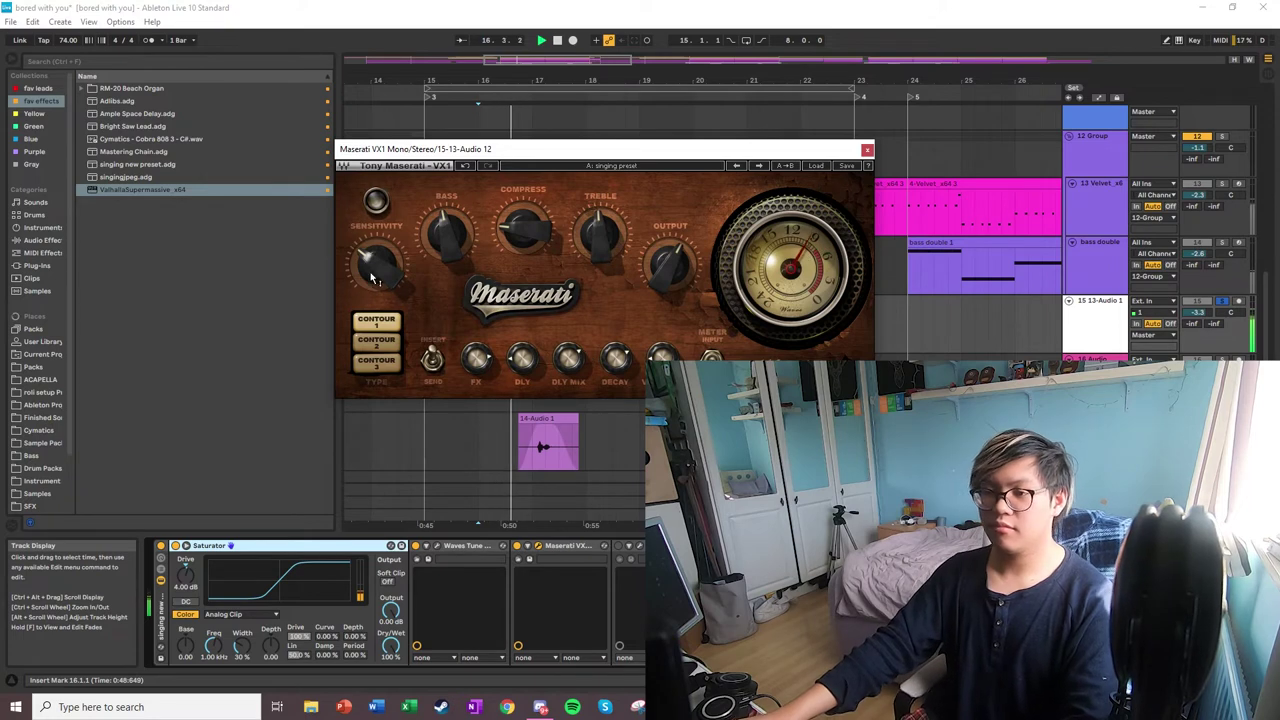
Step: Review the Sibilance plug-in's Live Vocals settings on the vocal track, moving its window clear of the browser
left_click(632, 545)
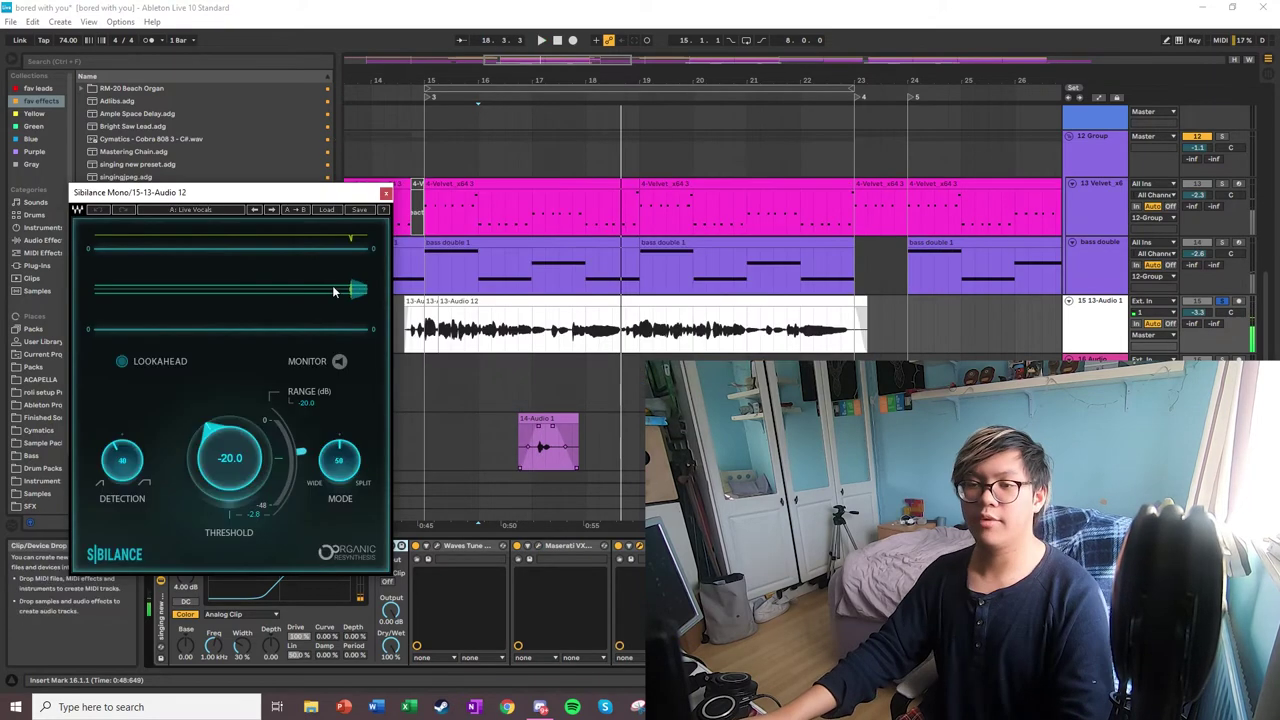
left_click_drag(285, 188, 556, 153)
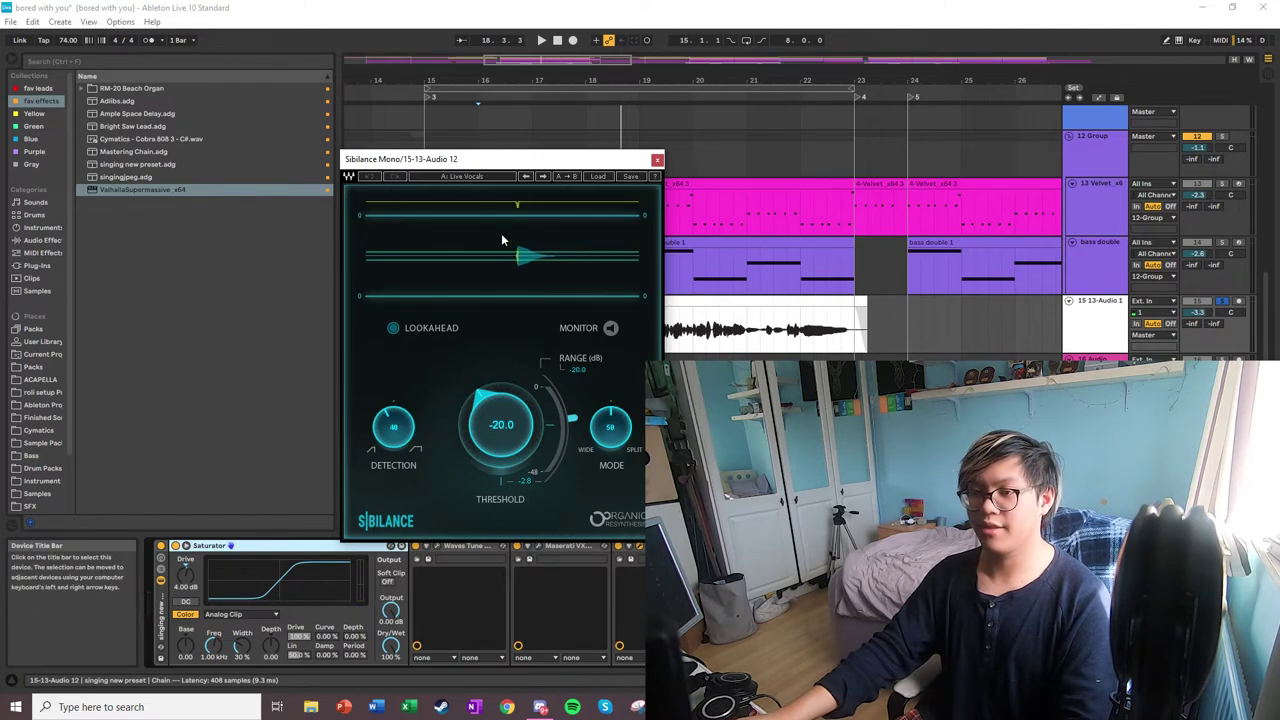
left_click_drag(480, 158, 457, 147)
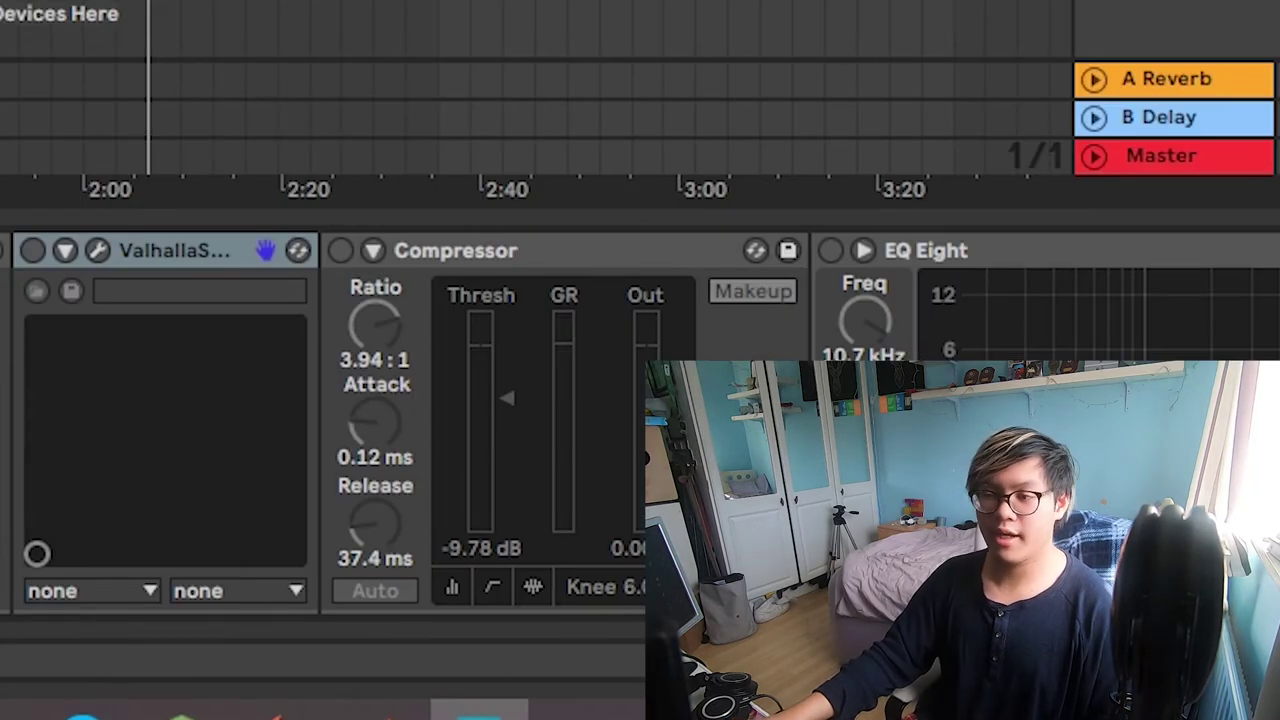
Step: Add an Audio Effect Rack before ValhallaSupermassive on the vocal track and create two chains in it
mouse_move(5, 366)
left_mouse_down()
mouse_move(337, 366)
mouse_move(29, 363)
left_mouse_up()
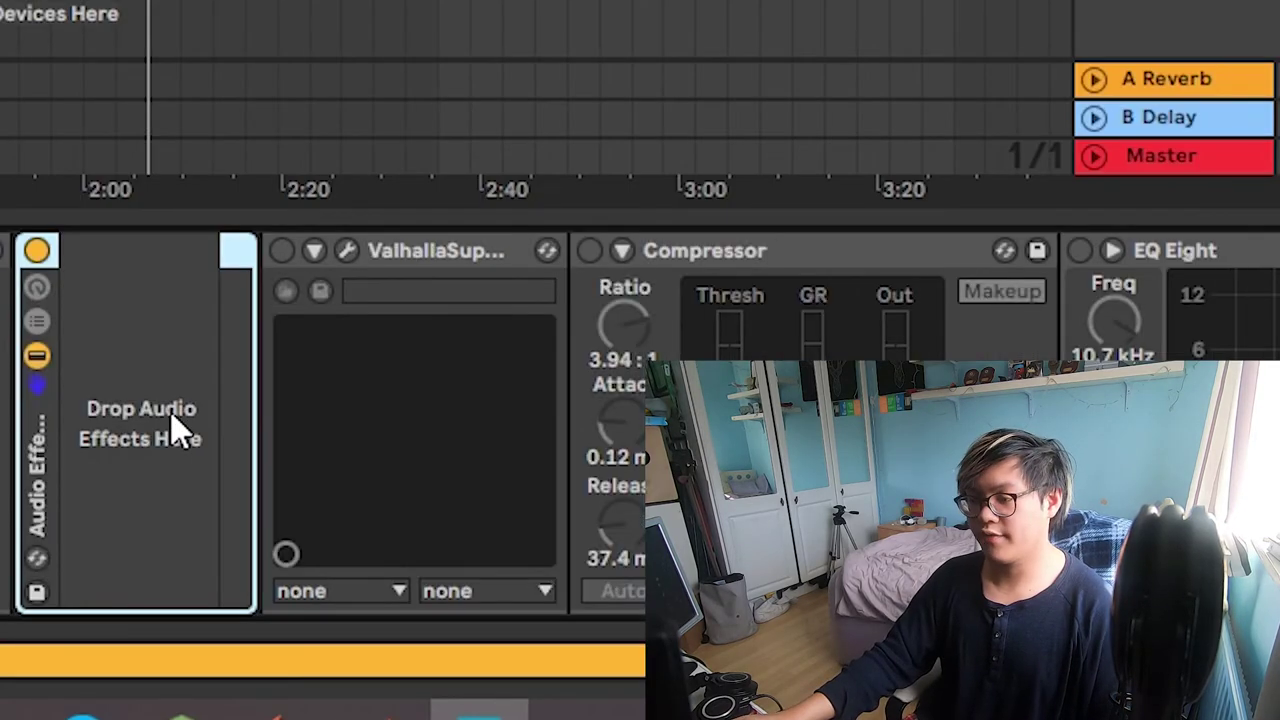
left_click(37, 321)
right_click(230, 422)
left_click(243, 429)
right_click(129, 466)
left_click(149, 480)
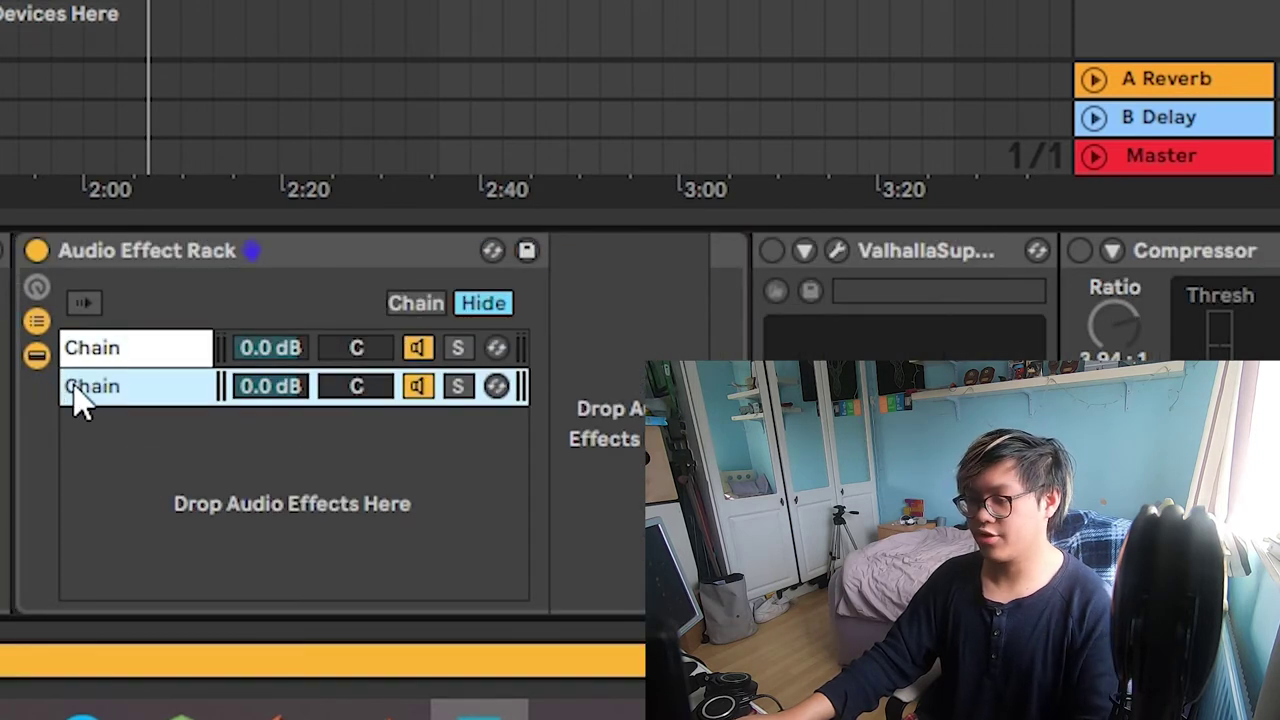
Step: Rename the rack's second chain "reverbn" and set its volume to -11.0 dB
key("ctrl+r")
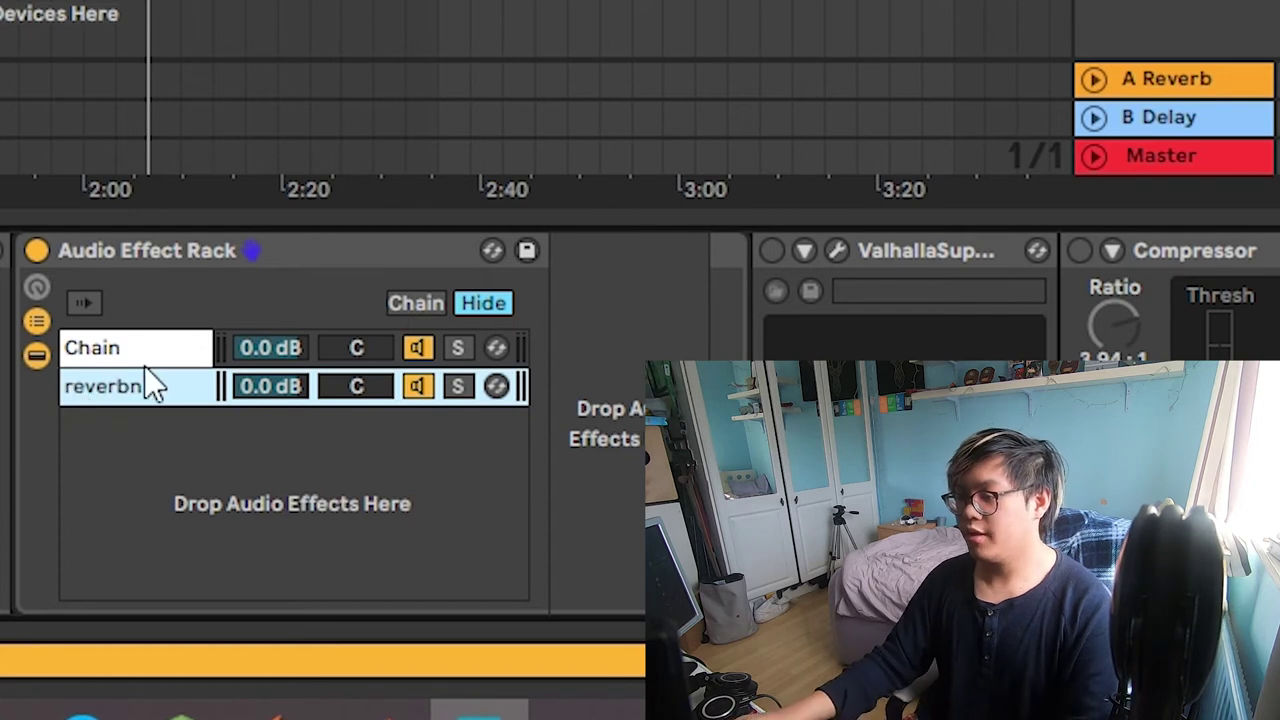
left_click_drag(262, 405, 262, 450)
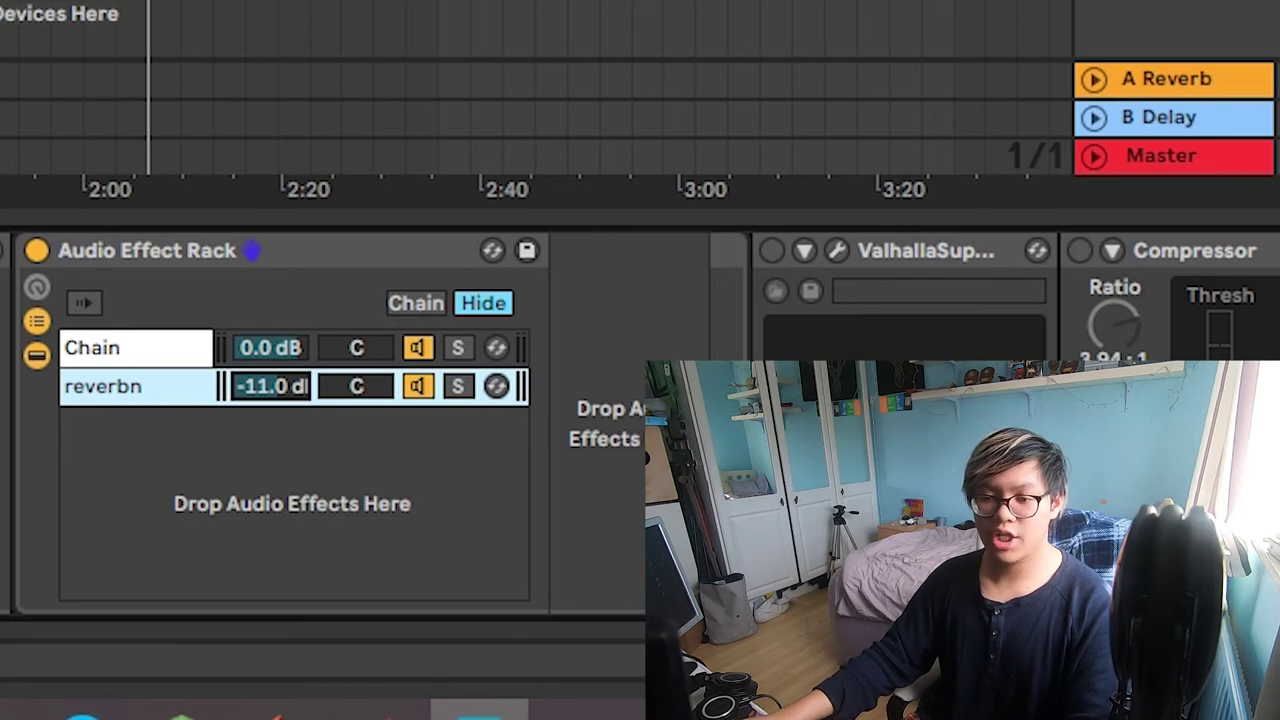
Step: Add a fully wet Reverb with 1.60 s decay and Chorus off to the reverb chain, and compare the vocal with the rack bypassed
left_click_drag(560, 420, 557, 416)
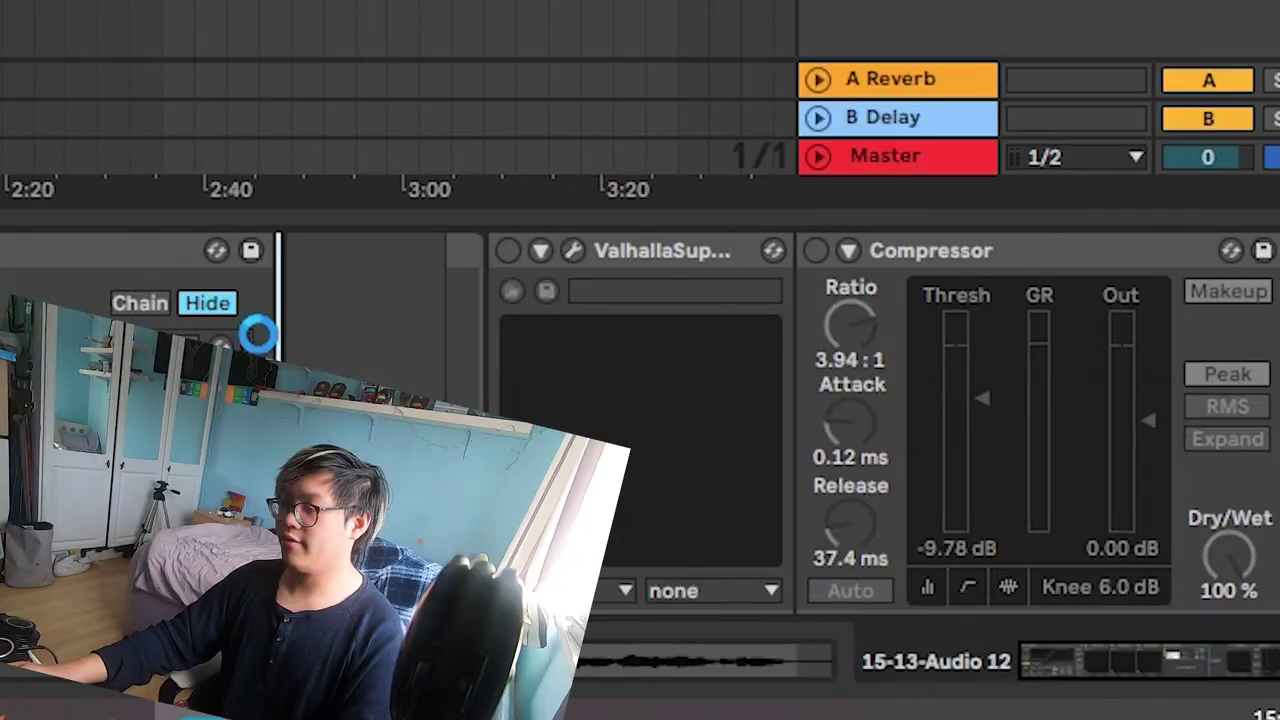
left_click_drag(824, 560, 824, 540)
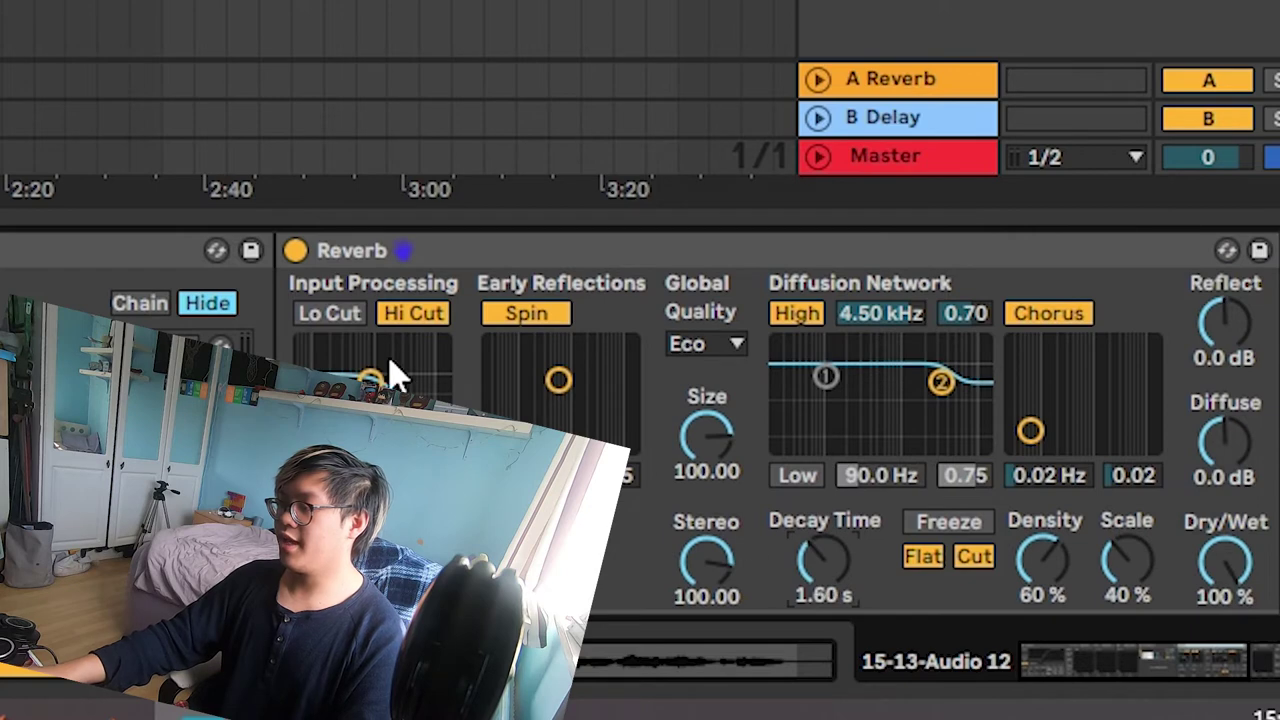
left_click(1075, 315)
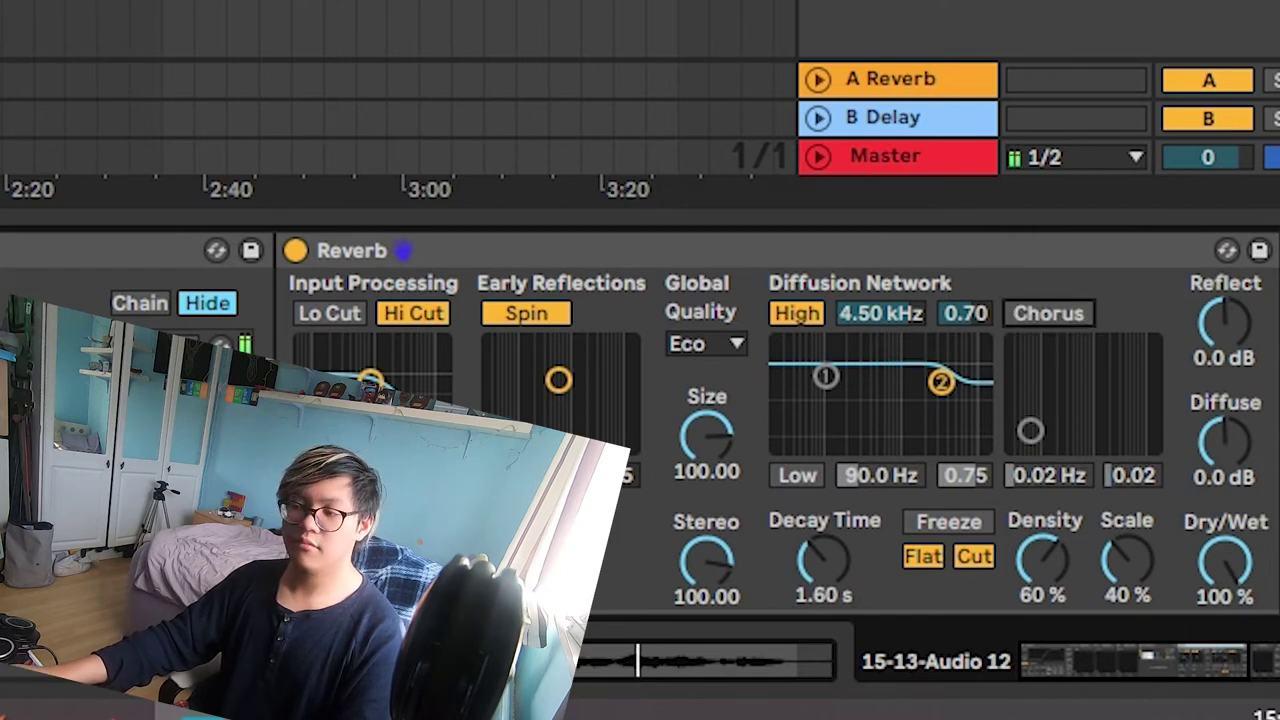
key("0")
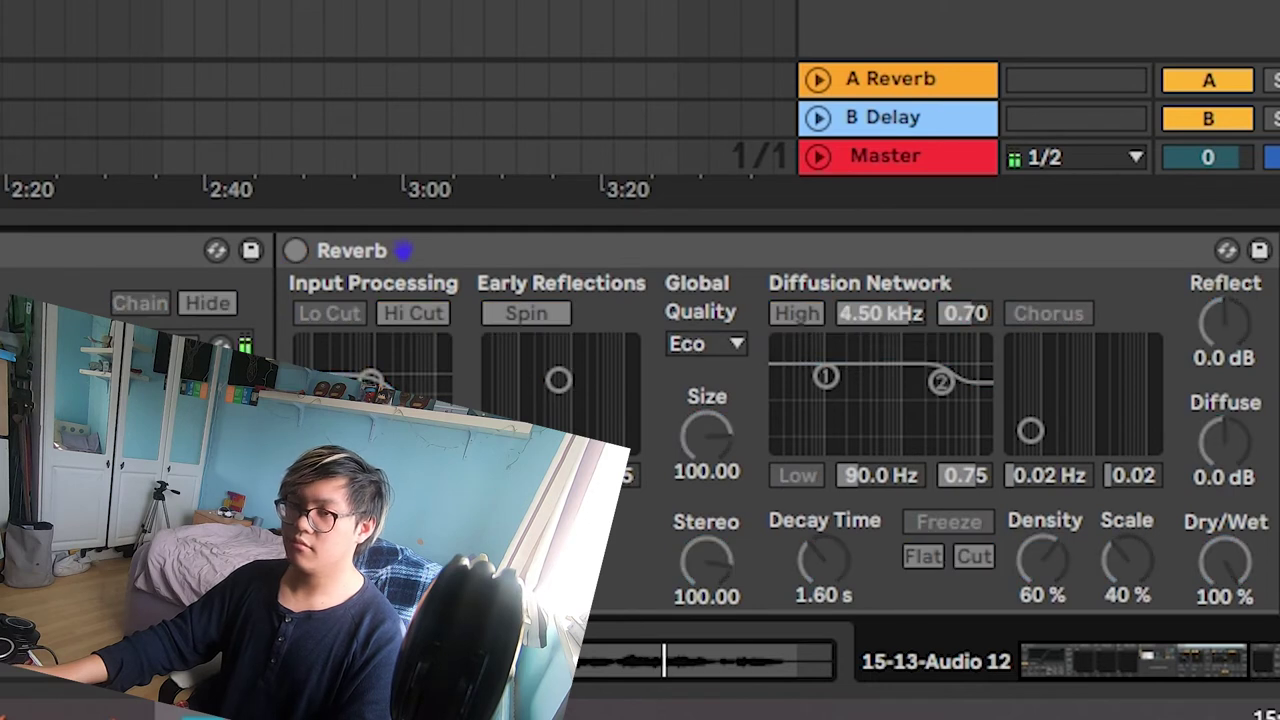
key("0")
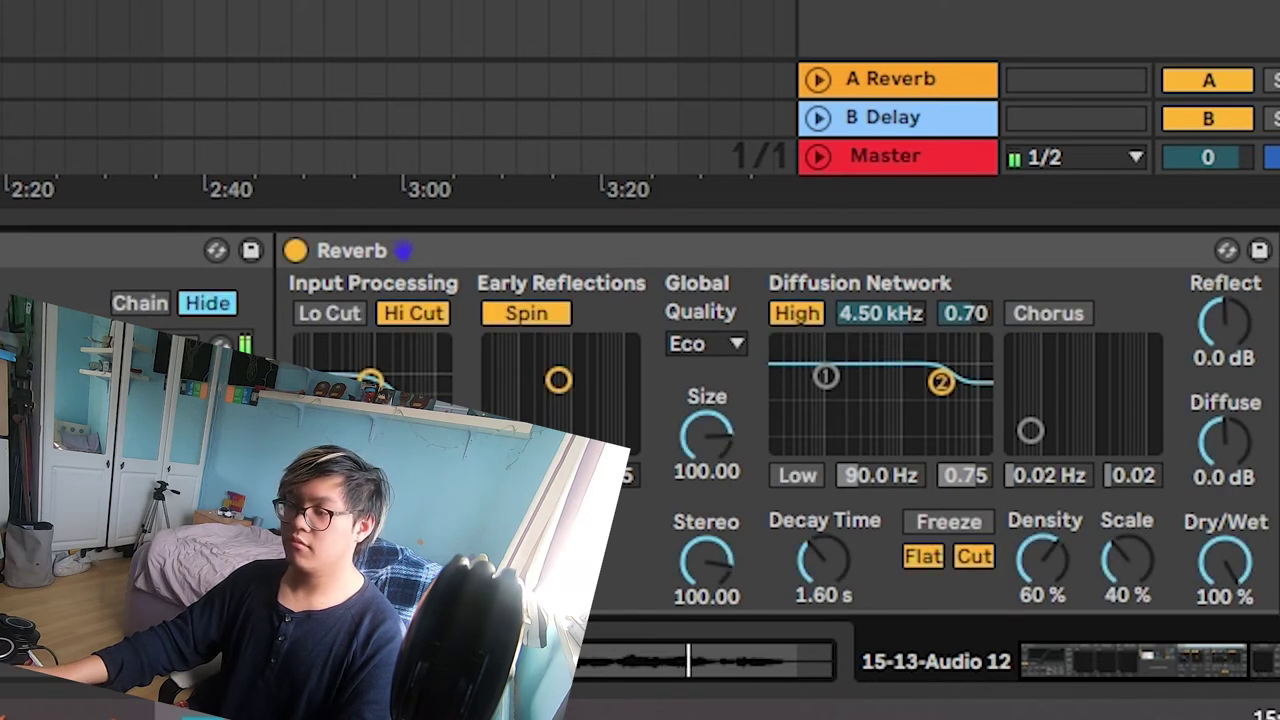
left_click(403, 250)
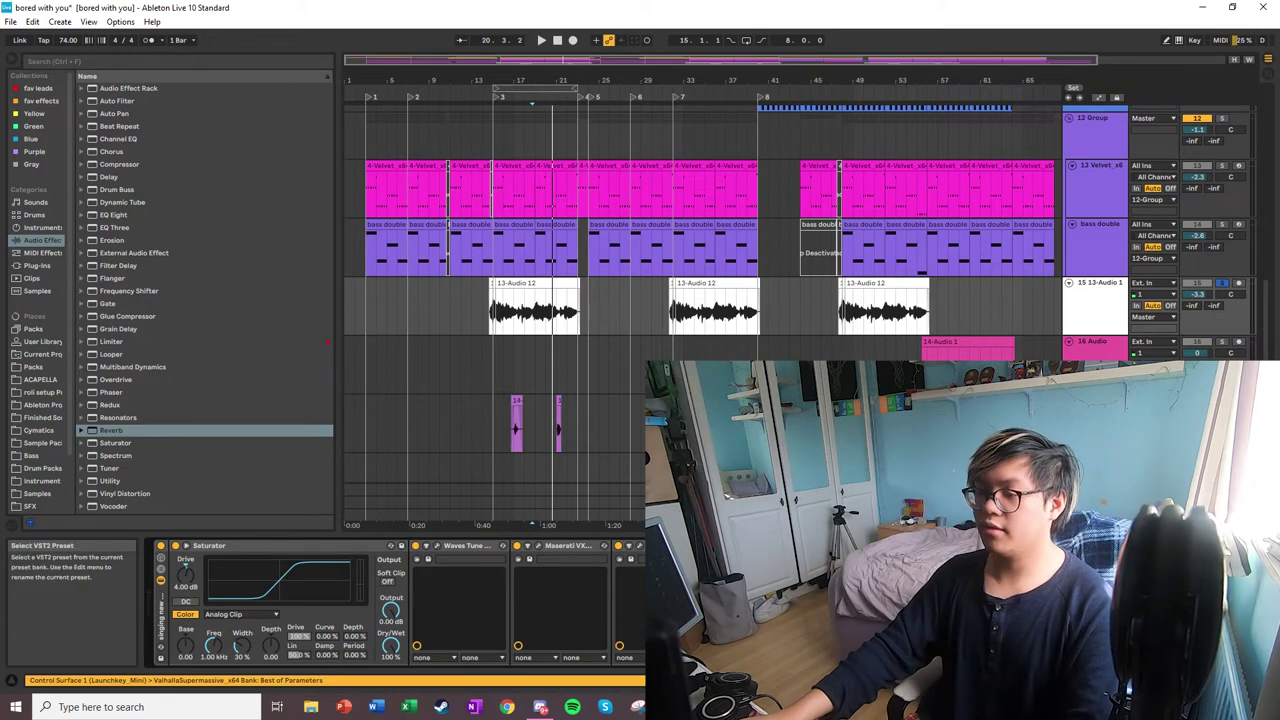
Step: View the ValhallaSupermassive plug-in on the vocal track
key("ctrl+alt+p")
left_click(490, 458)
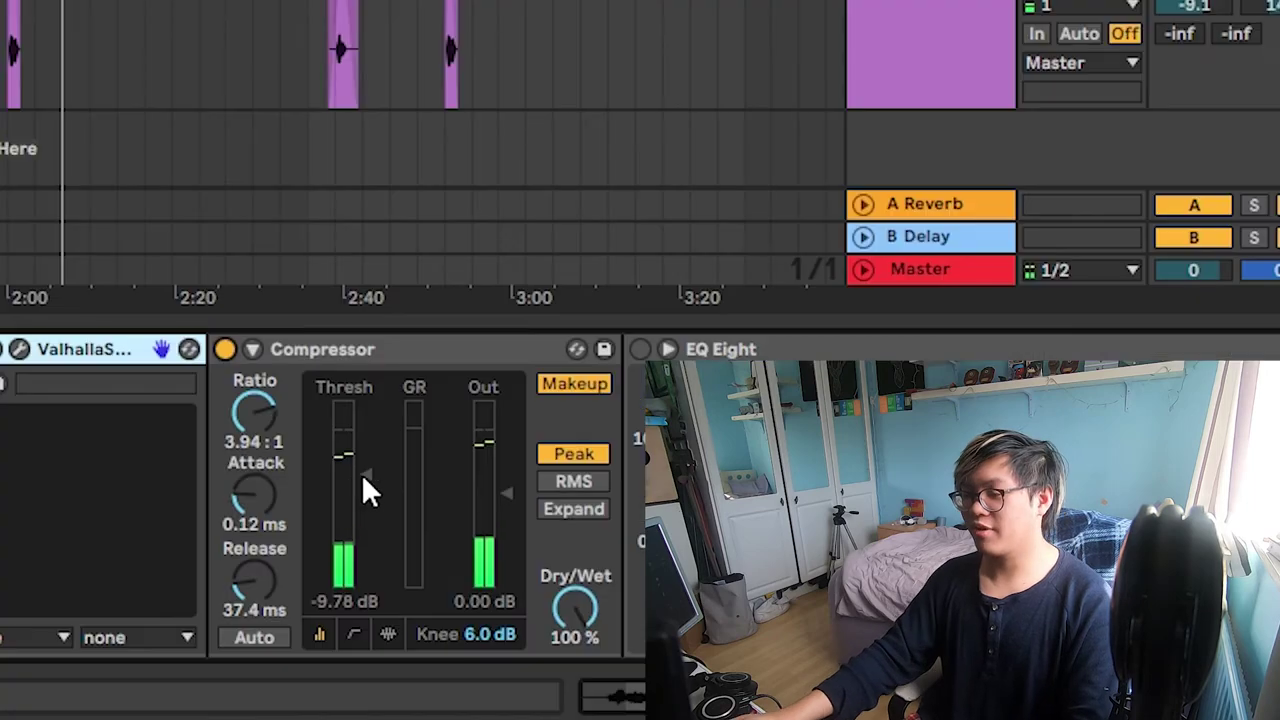
Step: Raise the vocal Compressor's threshold to about -8.1 dB and move an EQ Eight midrange band lower in frequency with a slight cut
left_click_drag(361, 473, 361, 468)
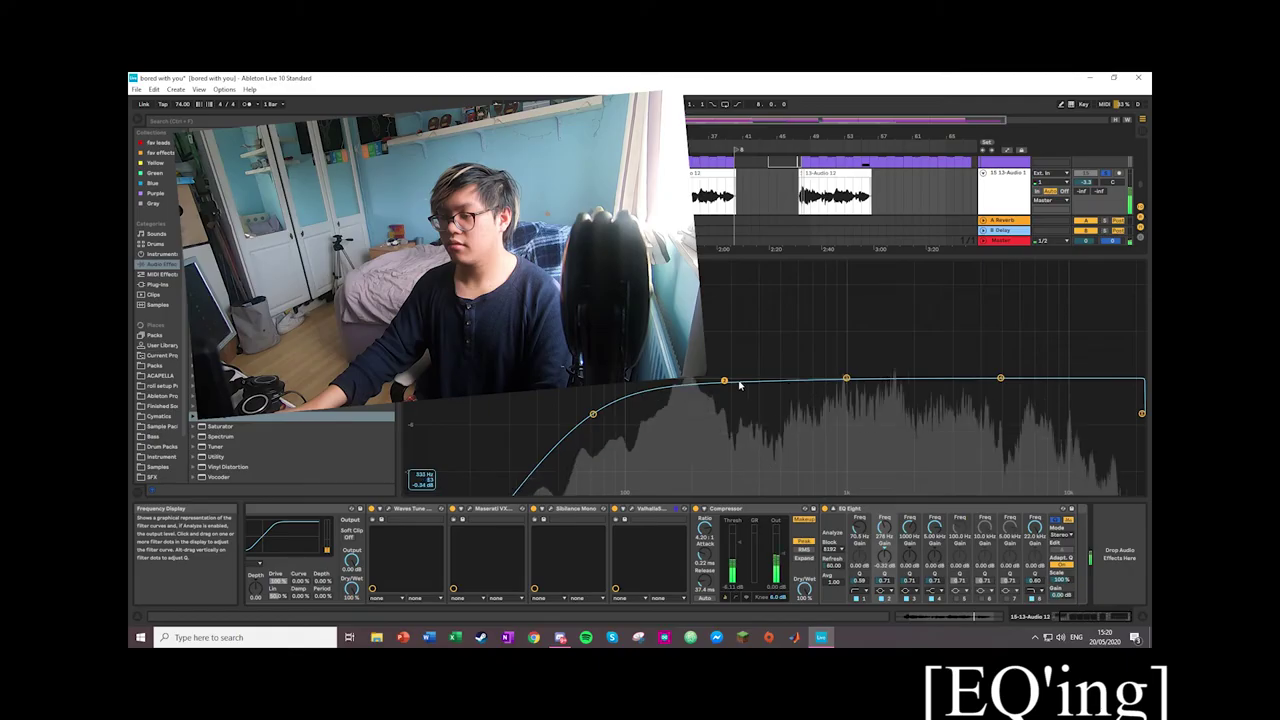
left_click_drag(846, 378, 742, 386)
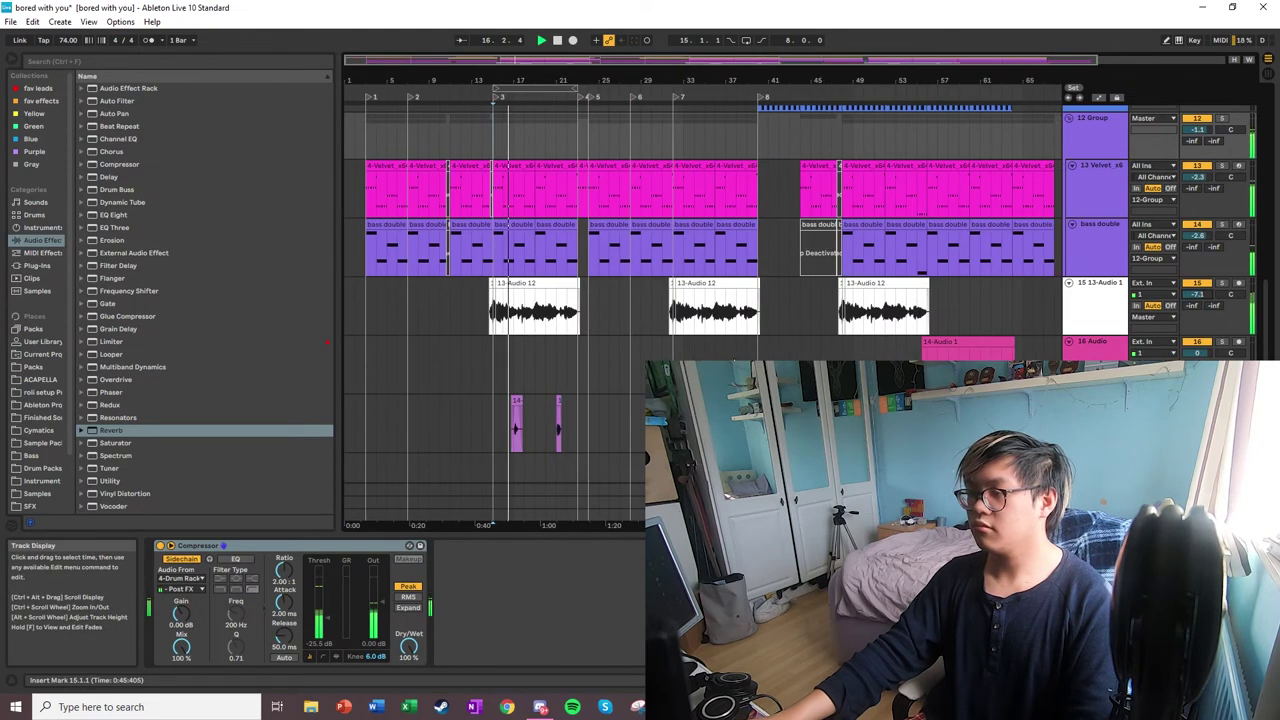
Step: Examine the fade-in of the 13-Audio 12 vocal clip just before bar 15 during playback
key("plus")
key("plus")
key("plus")
key("plus")
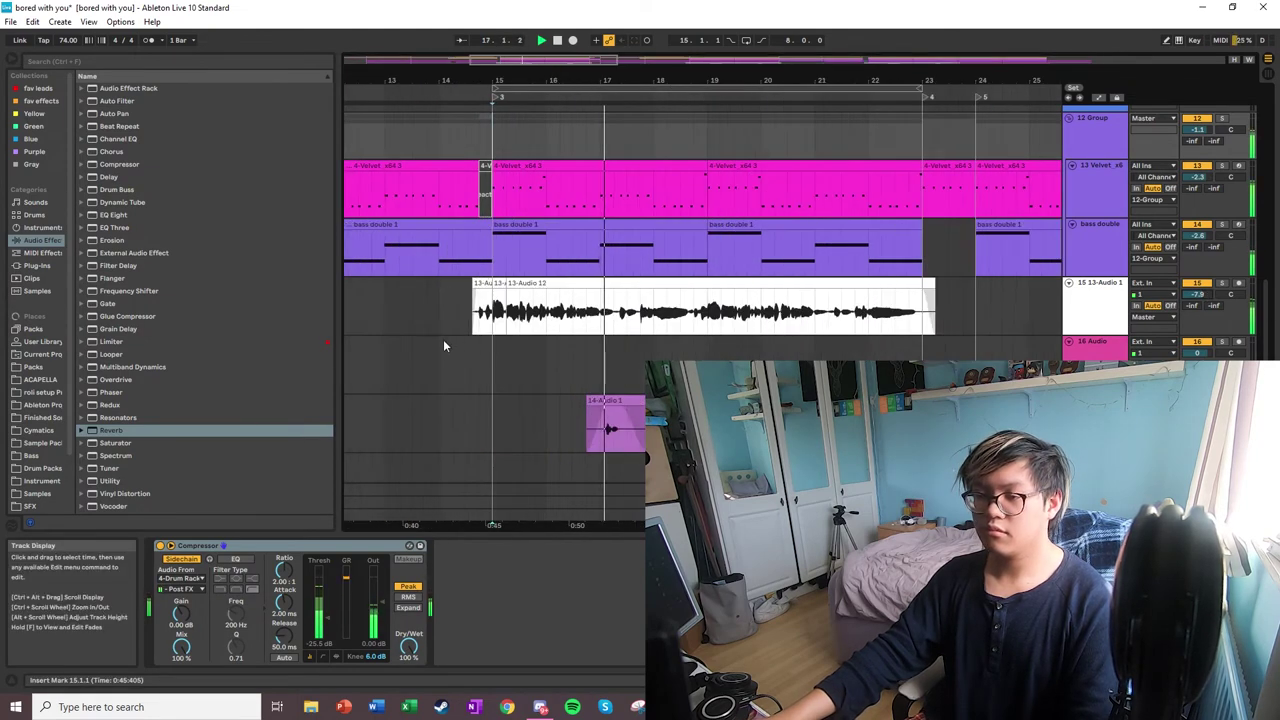
left_click(612, 310)
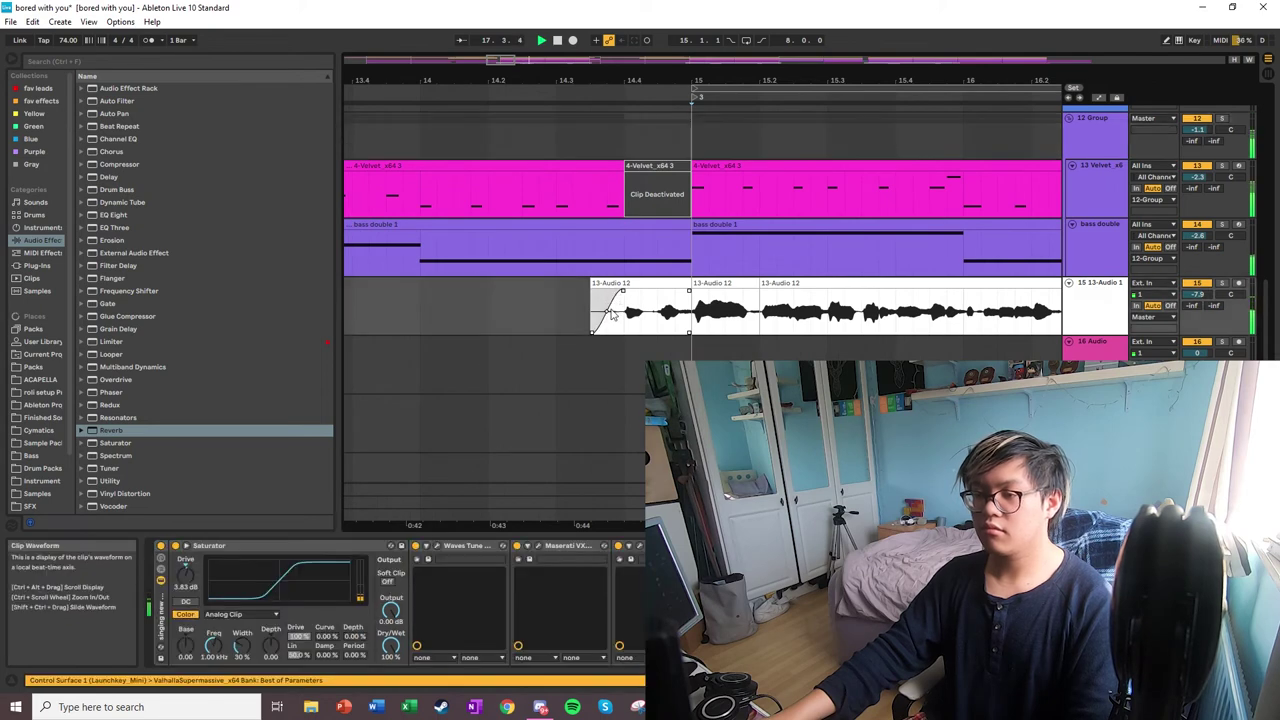